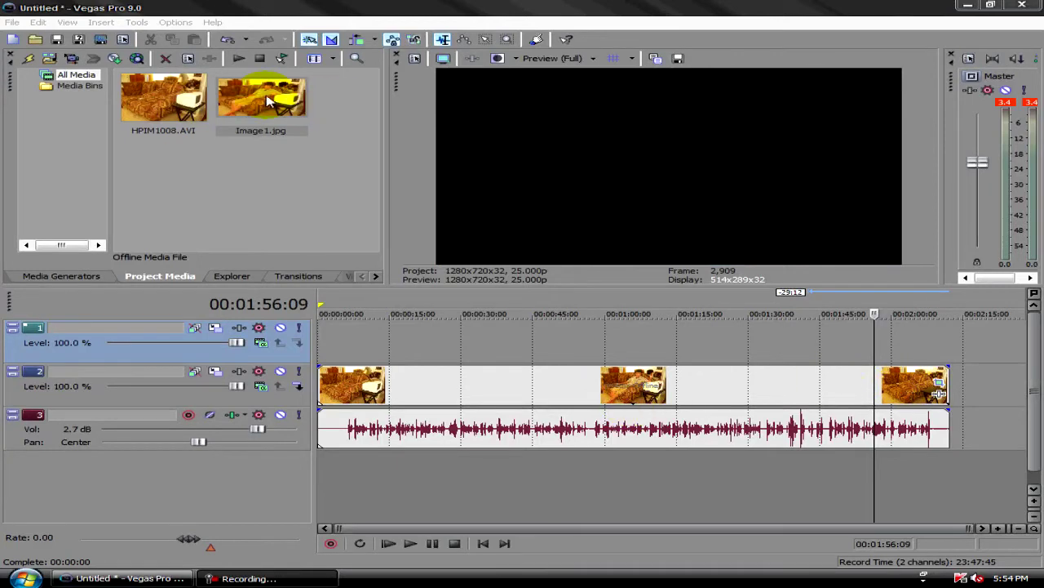
Replace track 2's events with HPIM1008.AVI and turn off Maintain Aspect Ratio.
click(729, 389)
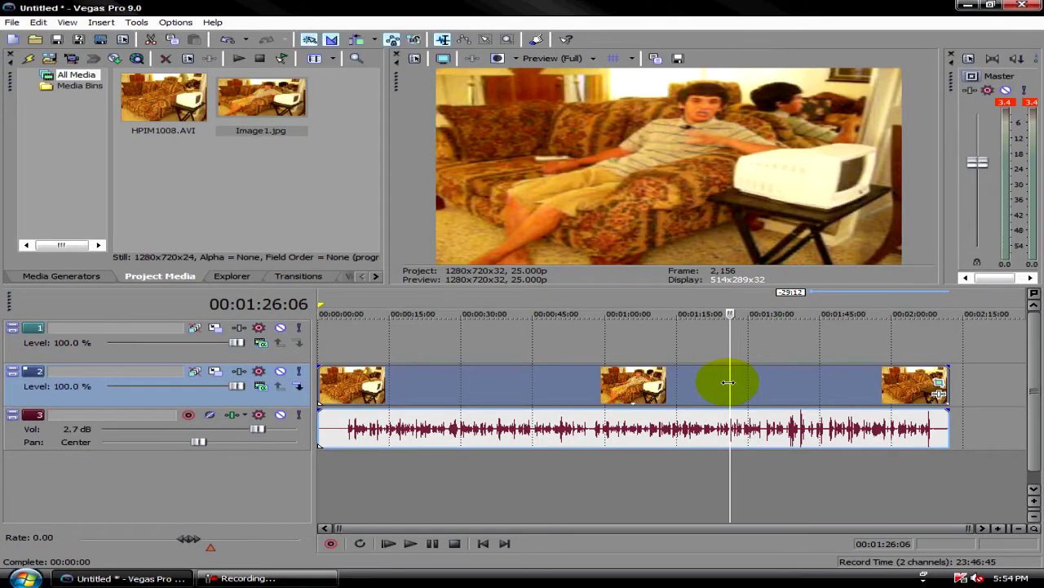
key(Delete)
drag(135, 126, 343, 384)
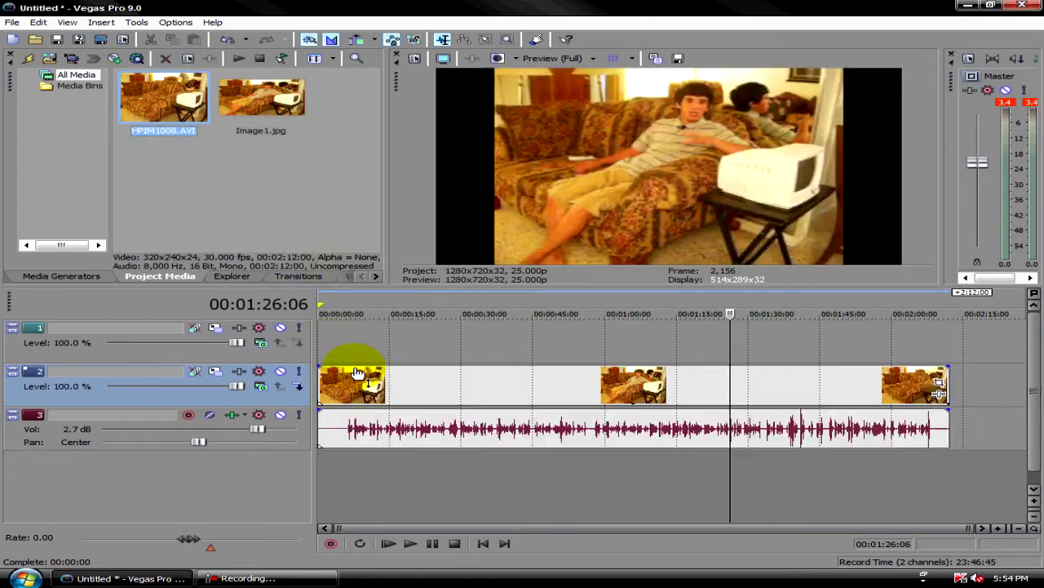
right_click(621, 377)
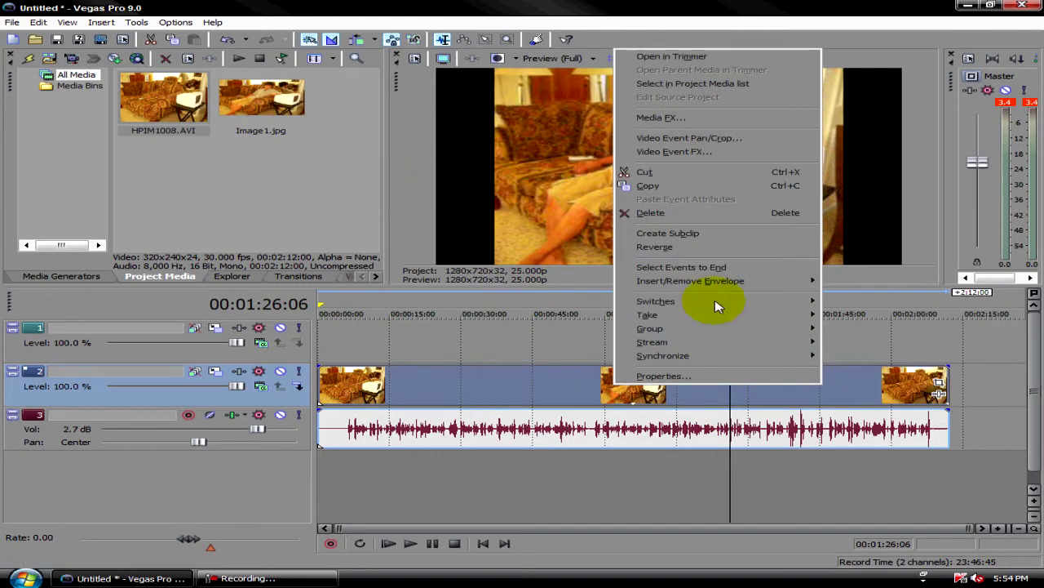
mouse_move(732, 307)
click(920, 347)
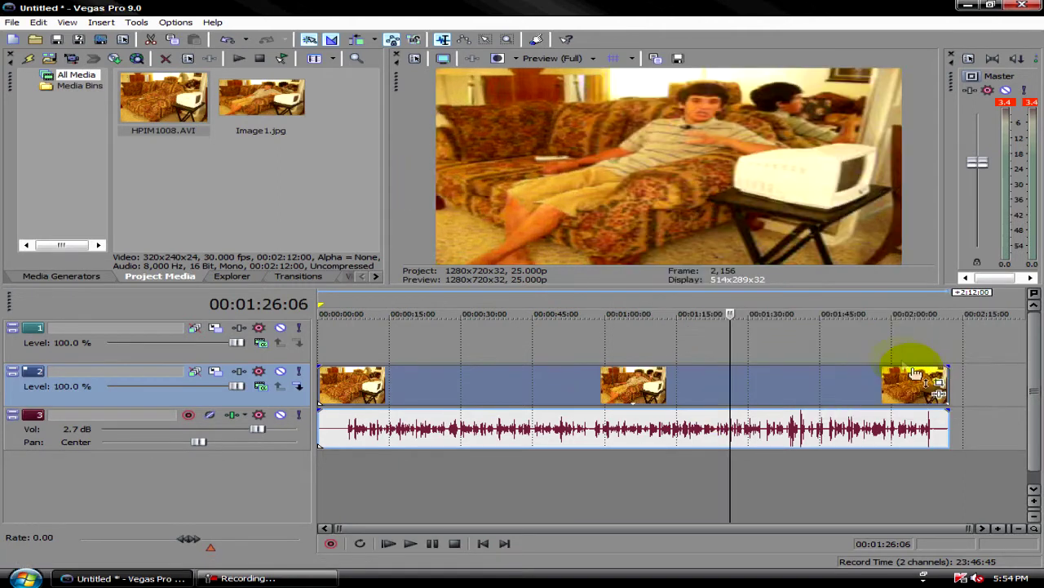
In Pan/Crop, set Stretch to fill frame to No and match the crop to output aspect.
click(939, 385)
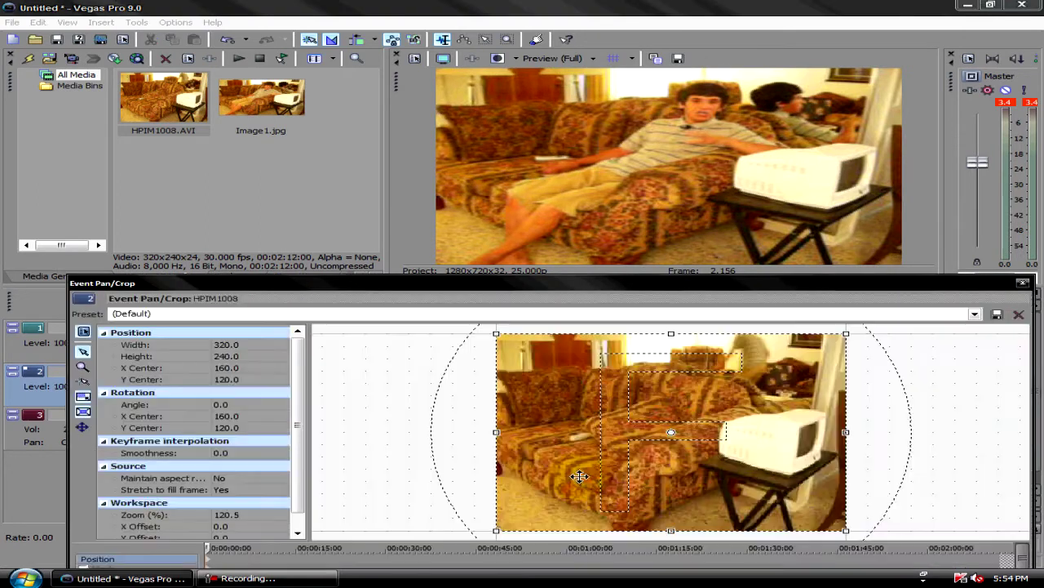
click(263, 492)
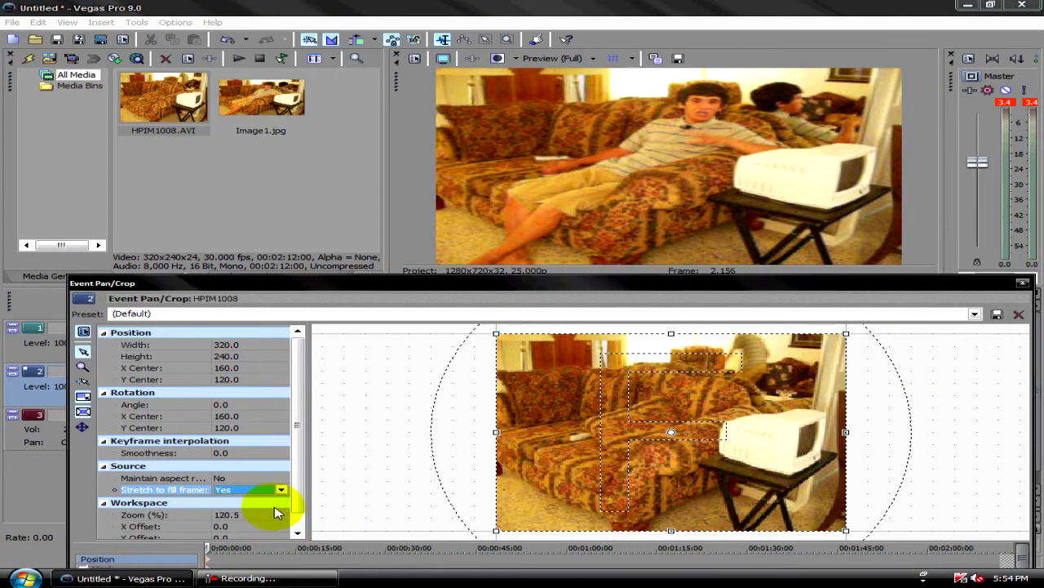
click(281, 489)
click(253, 506)
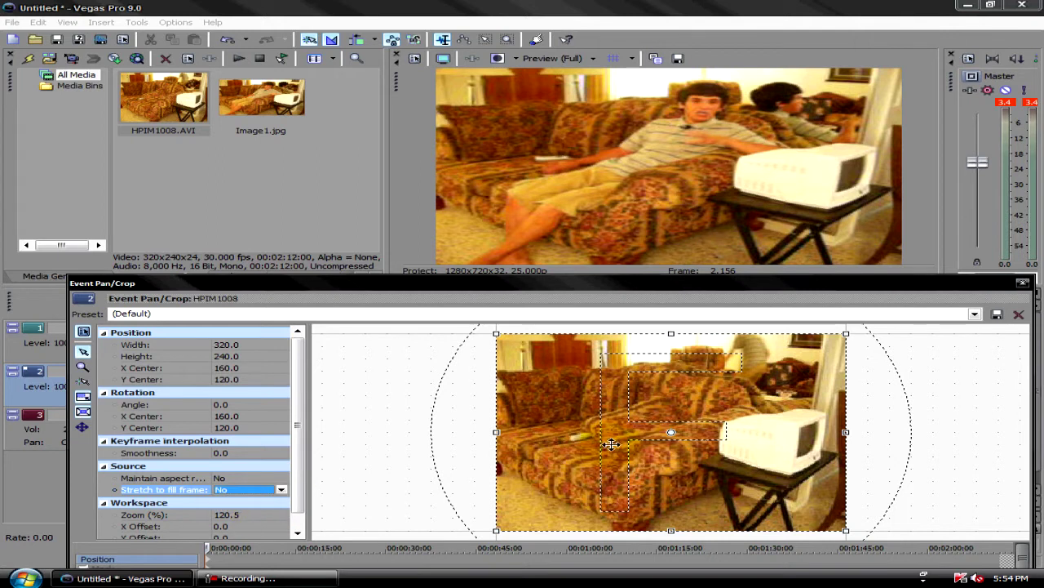
right_click(693, 481)
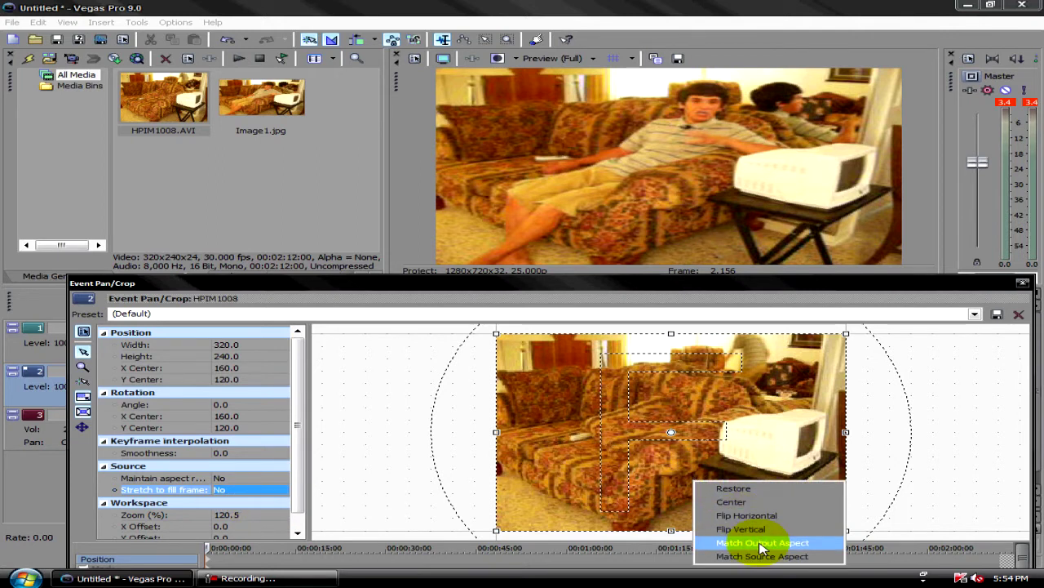
click(747, 535)
drag(848, 357, 991, 292)
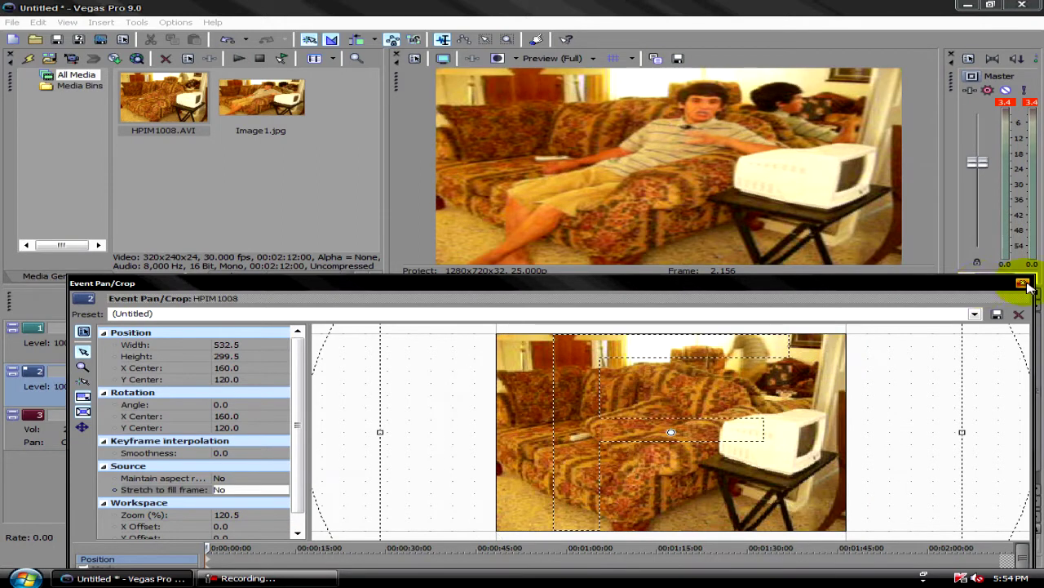
click(1024, 284)
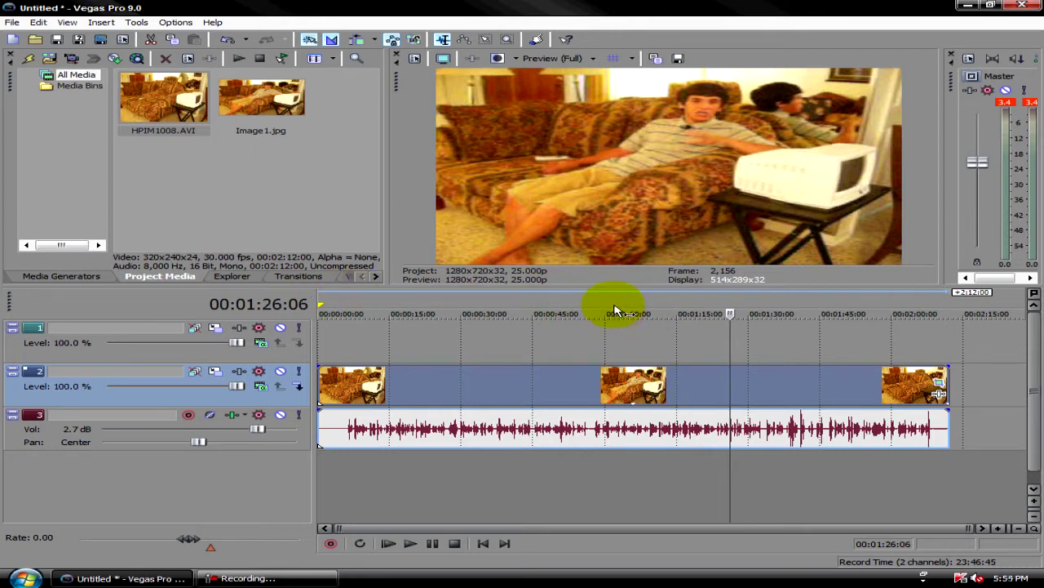
Export the 00:01:26:15 frame, with the TV on its table, as the JPEG snapshot Image2.
click(758, 312)
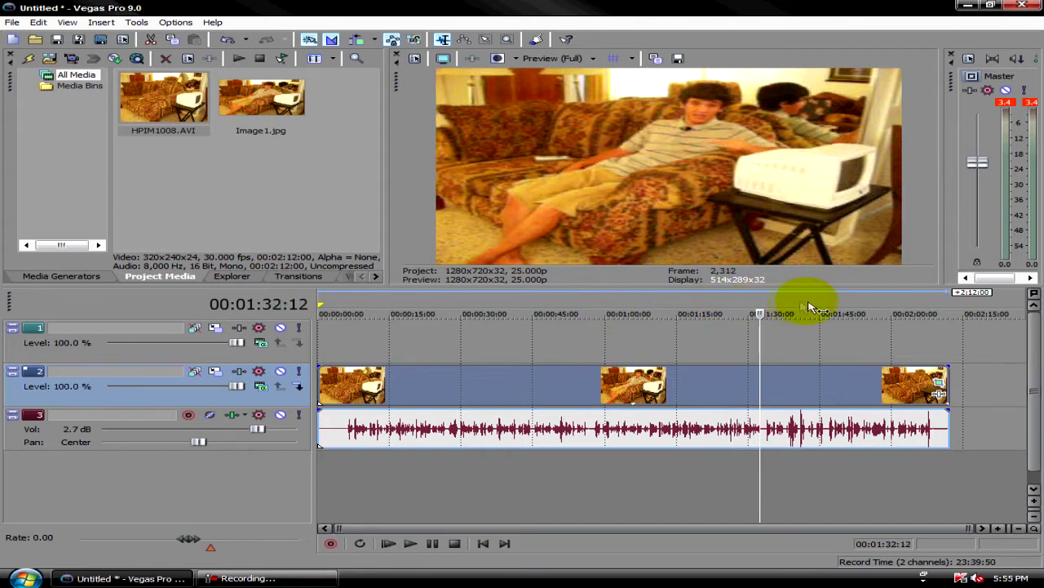
click(809, 310)
click(781, 312)
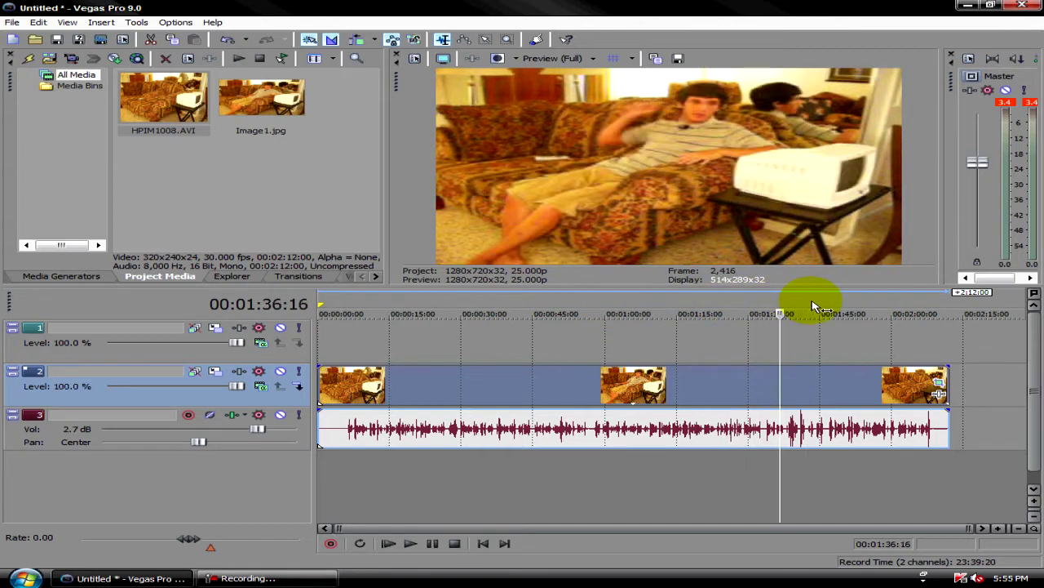
click(812, 310)
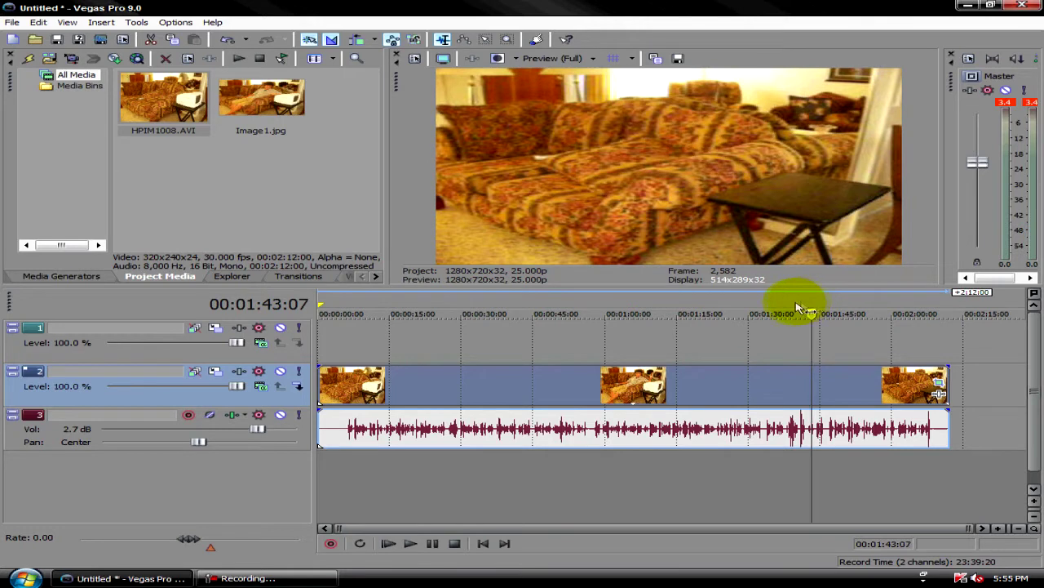
click(733, 311)
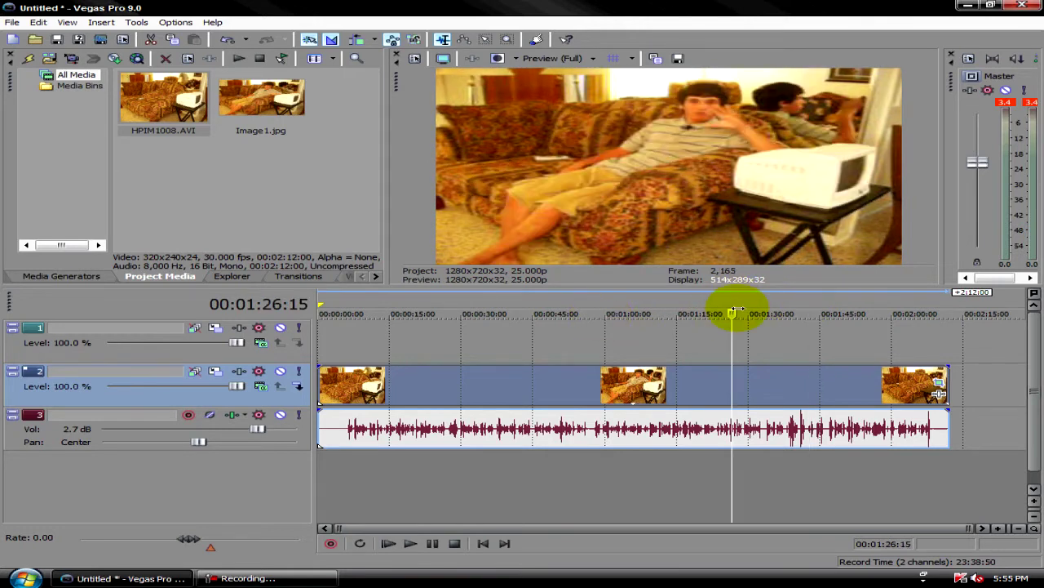
click(678, 58)
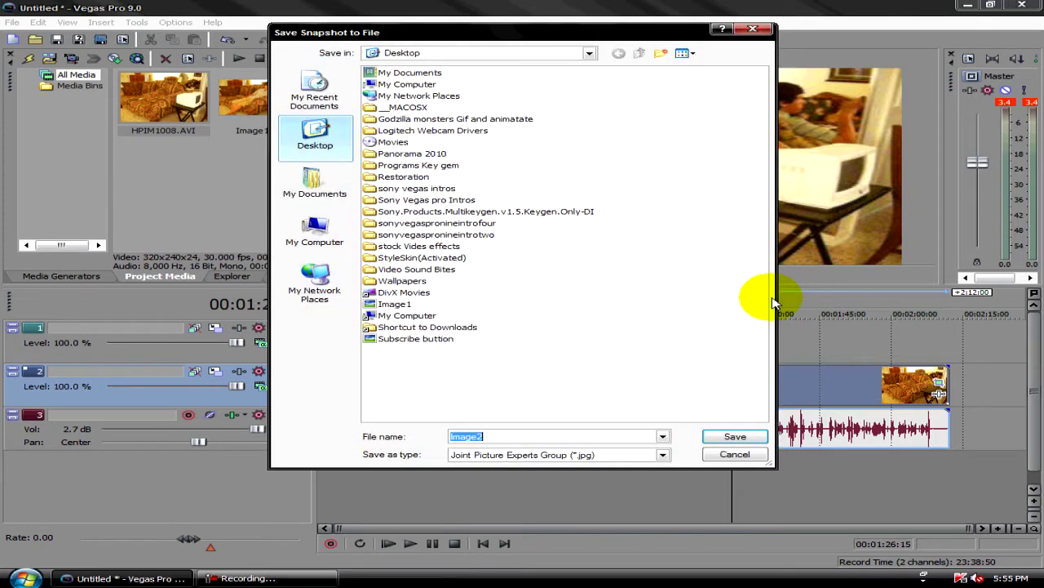
click(737, 436)
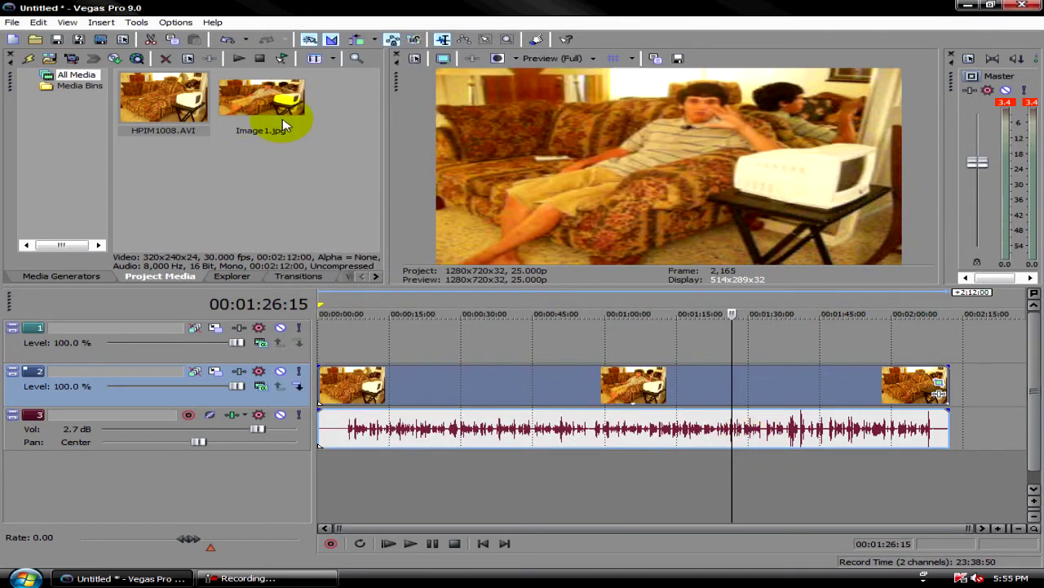
Place Image1.jpg on track 1, lengthen it, and preview playback from 00:01:27:19.
click(255, 102)
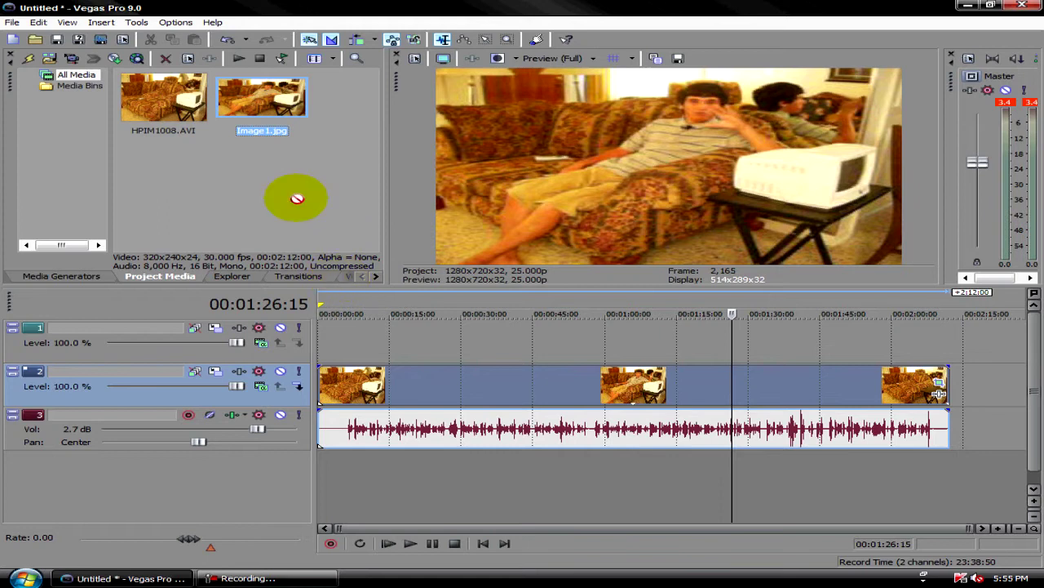
drag(261, 97, 767, 334)
mouse_move(756, 336)
mouse_down()
mouse_move(962, 336)
mouse_move(944, 337)
mouse_up()
click(732, 312)
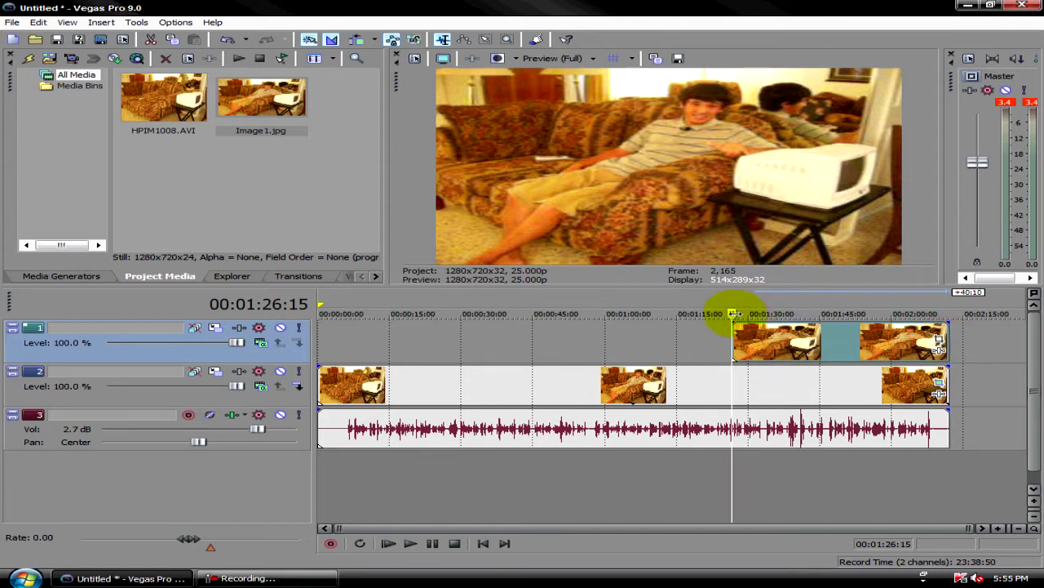
click(737, 312)
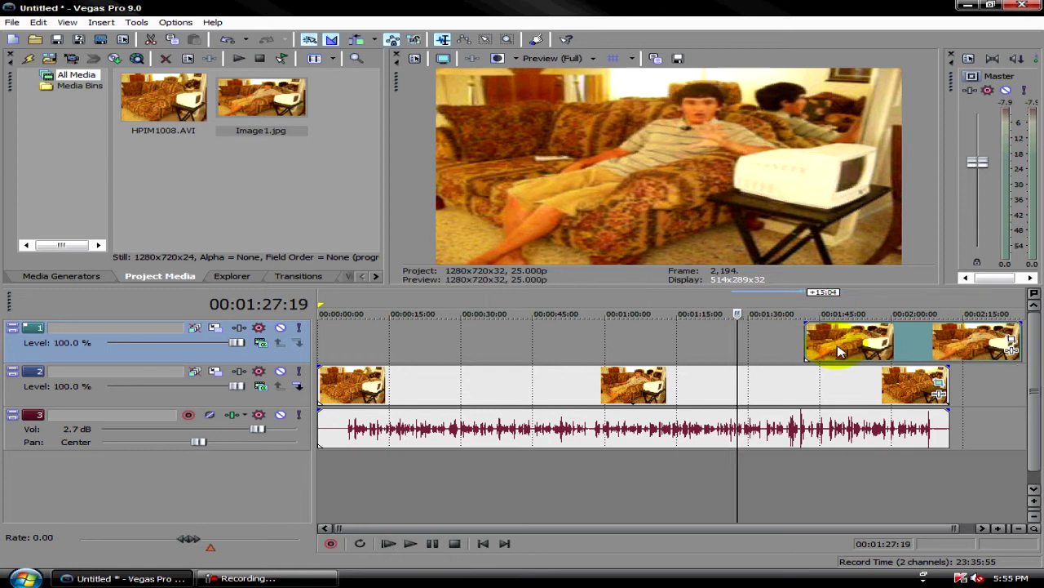
key(space)
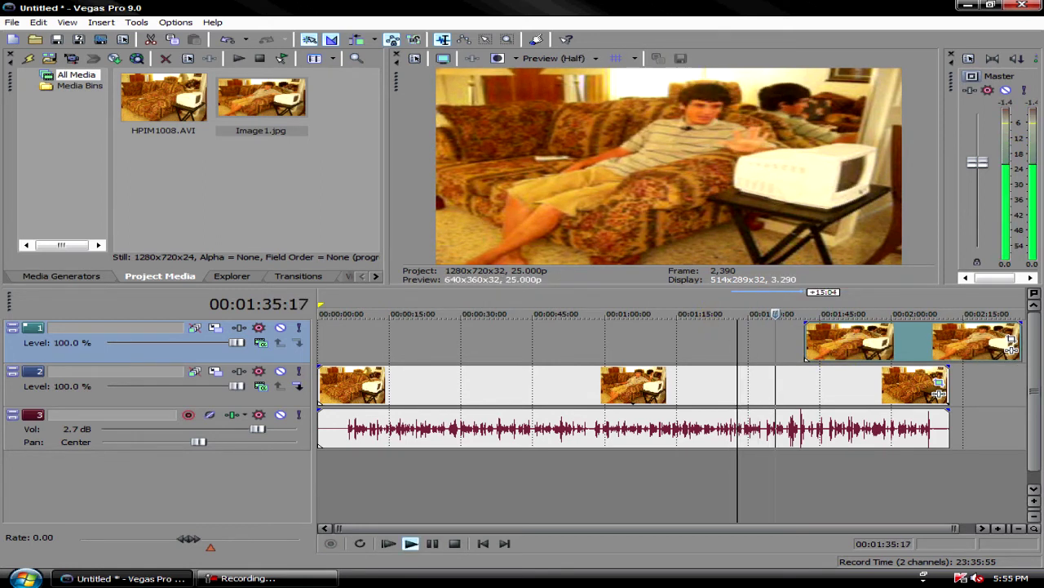
key(Return)
Slide the Image1 still so it starts at 00:01:43:16.
drag(862, 344, 895, 326)
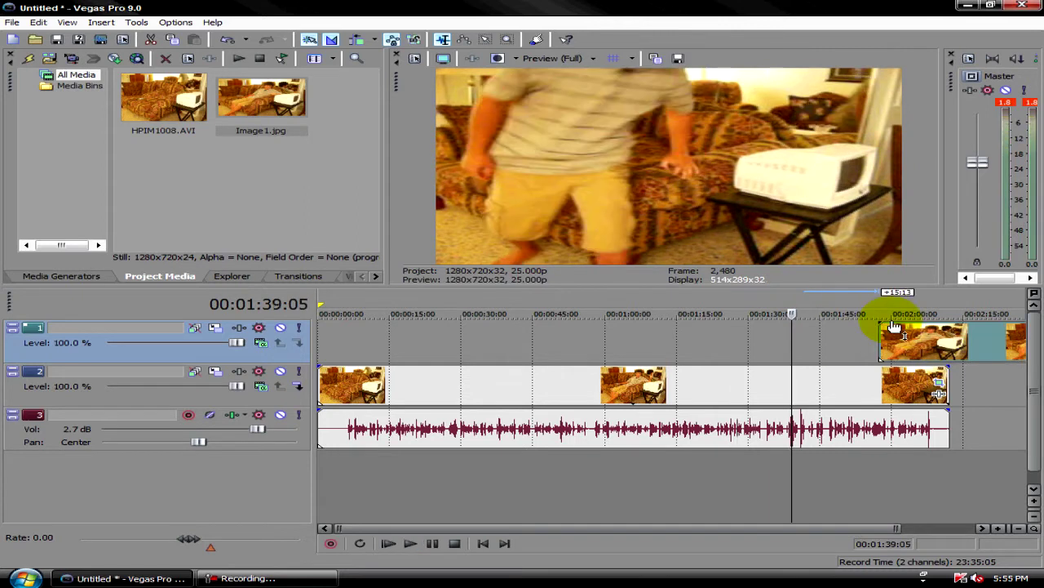
click(852, 304)
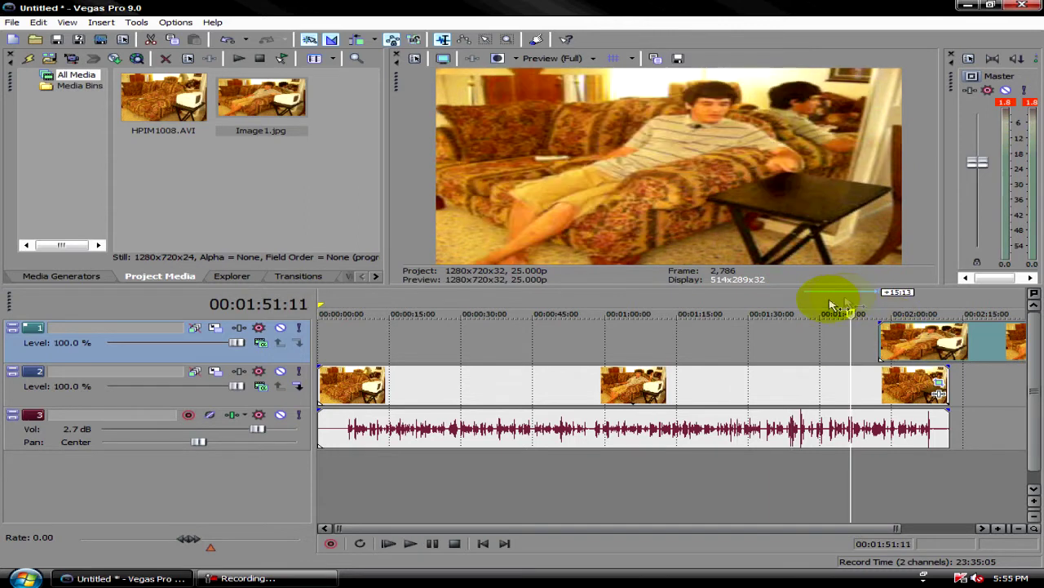
click(829, 304)
click(822, 304)
click(819, 304)
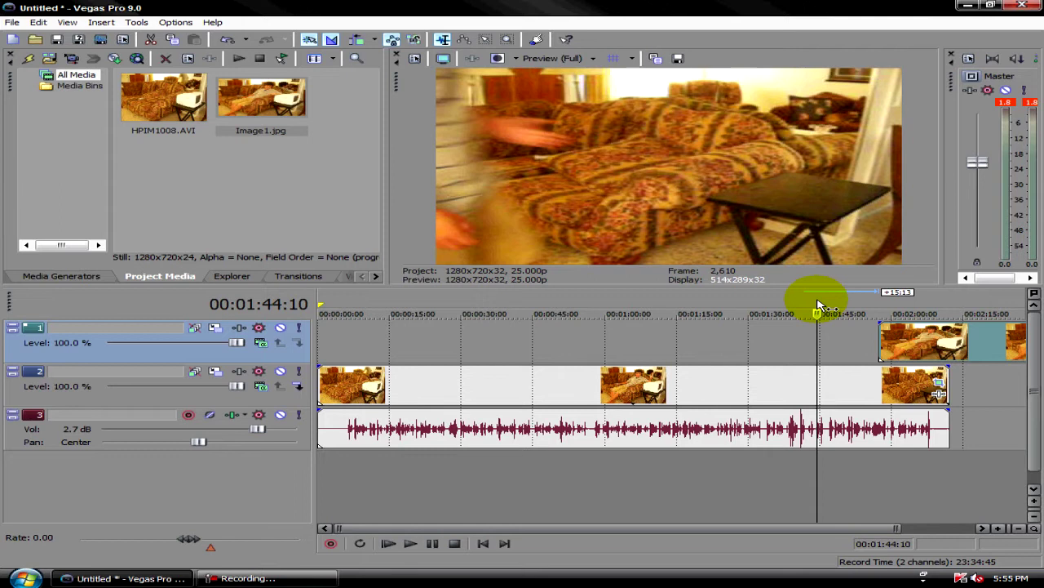
click(814, 305)
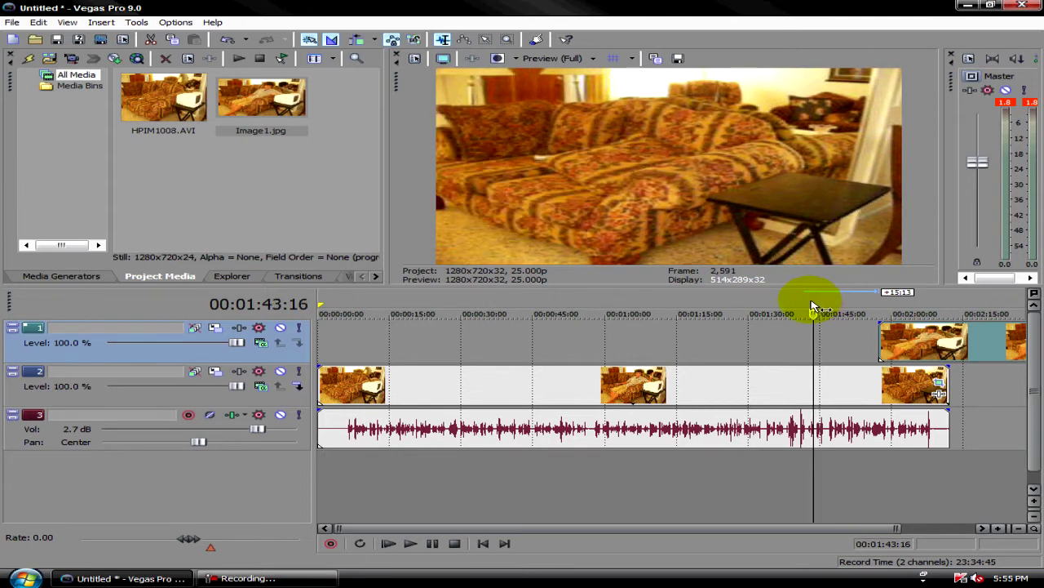
drag(937, 369, 867, 338)
scroll(939, 341, down, 1)
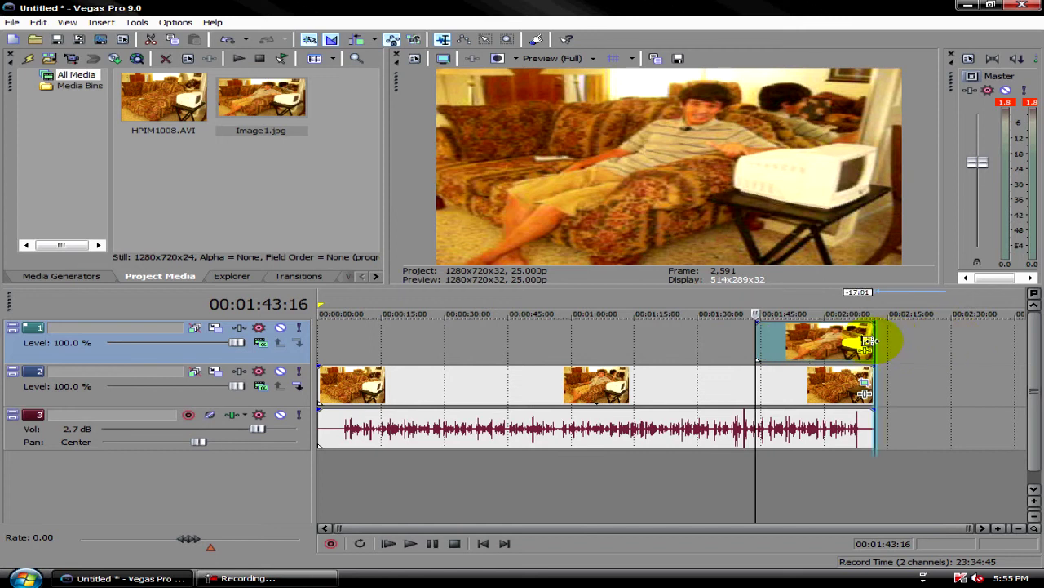
Open Image1's Pan/Crop, enable Mask, and zoom the workspace.
click(863, 346)
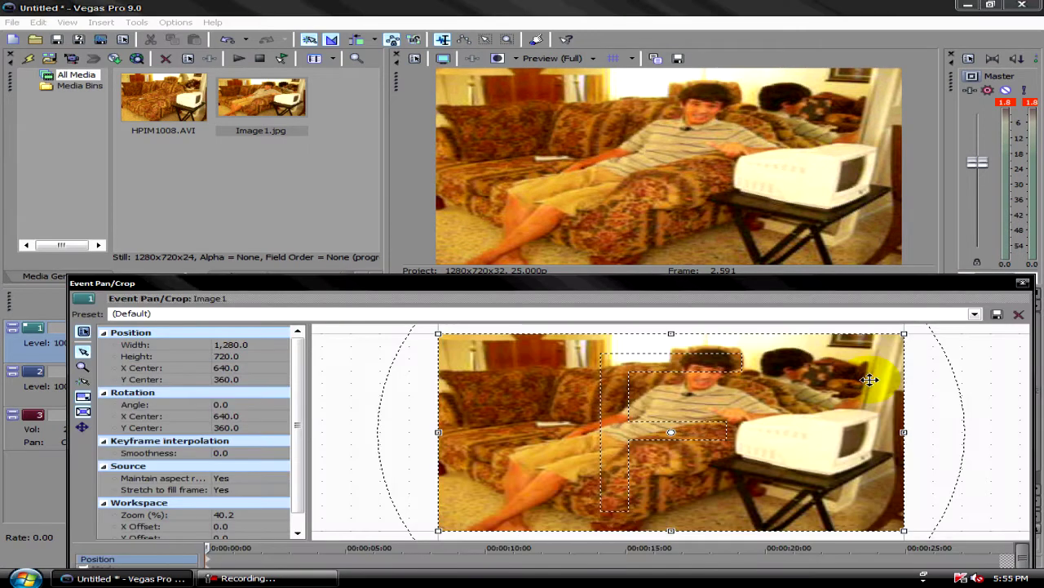
click(85, 568)
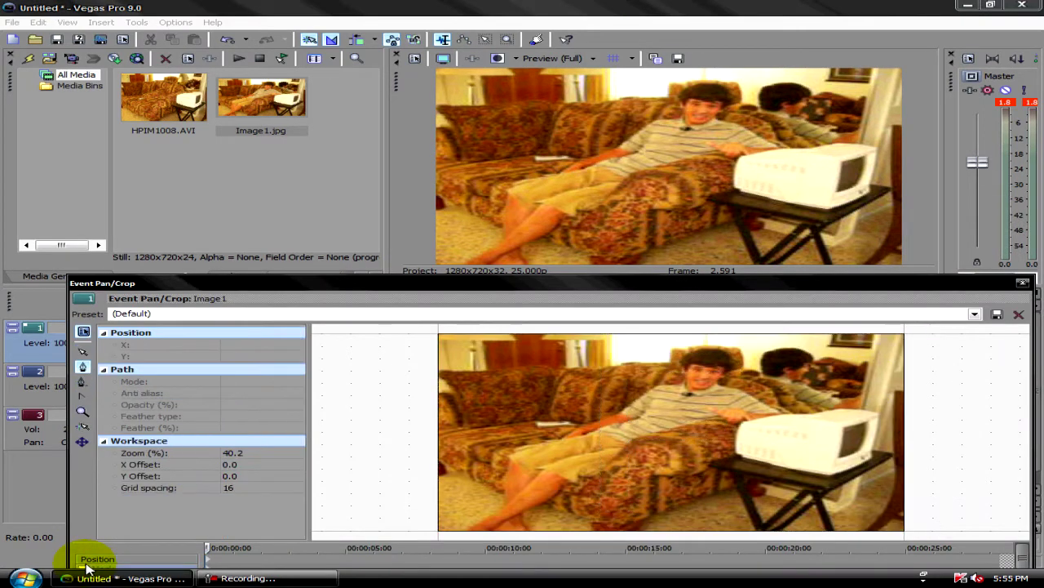
drag(315, 285, 310, 220)
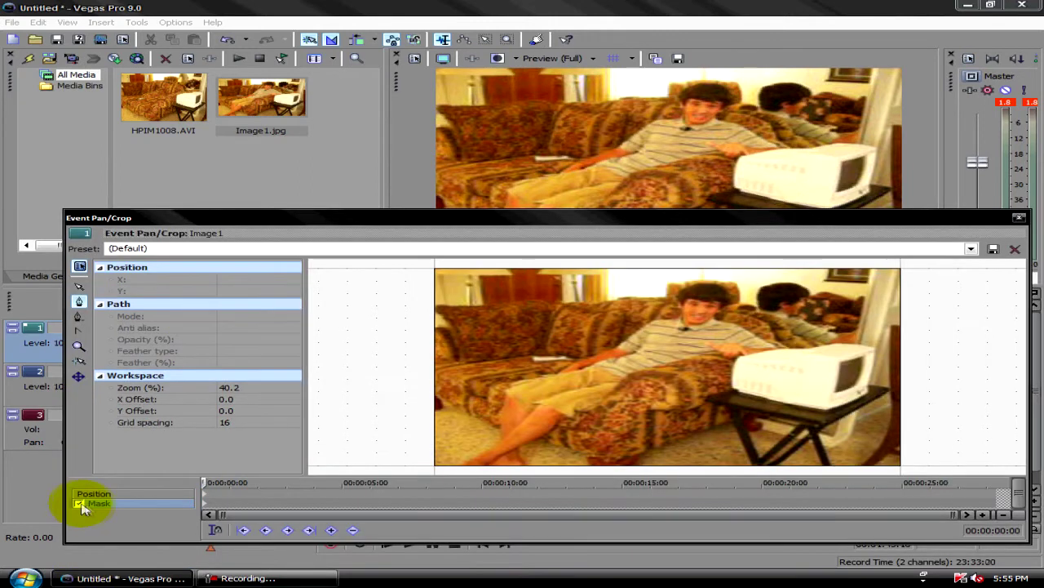
scroll(862, 419, up, 2)
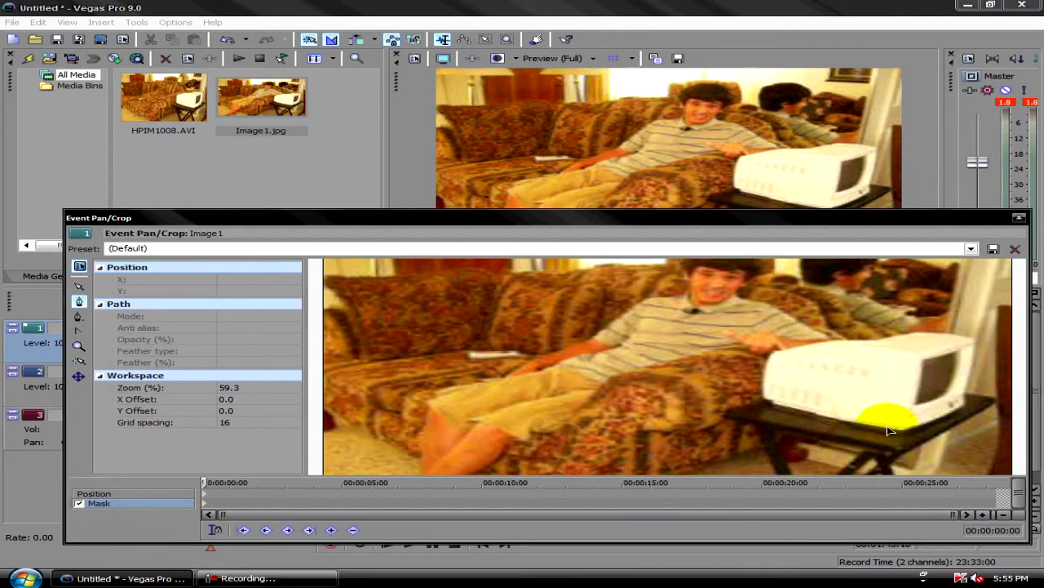
Add mask points from the TV's lower-right corner up its right side and across the top.
click(888, 426)
click(919, 429)
click(953, 414)
click(964, 405)
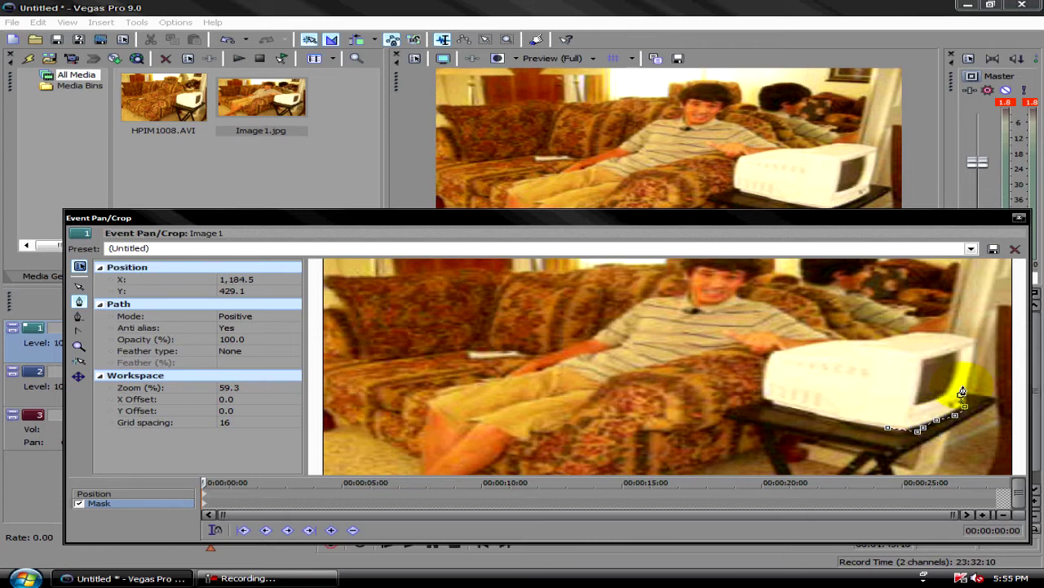
click(964, 384)
click(969, 372)
click(969, 343)
click(956, 332)
click(930, 329)
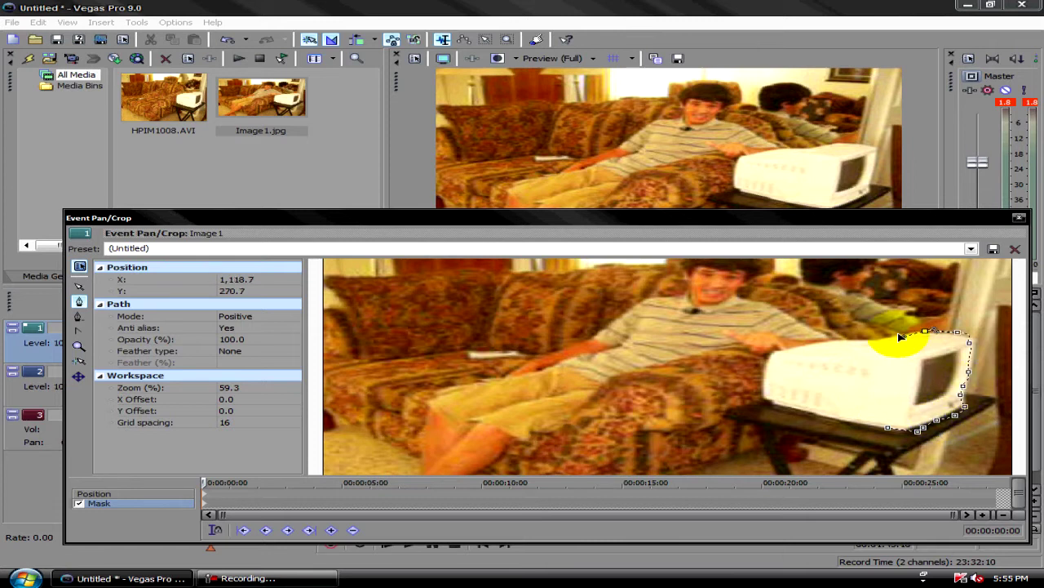
click(873, 339)
click(842, 341)
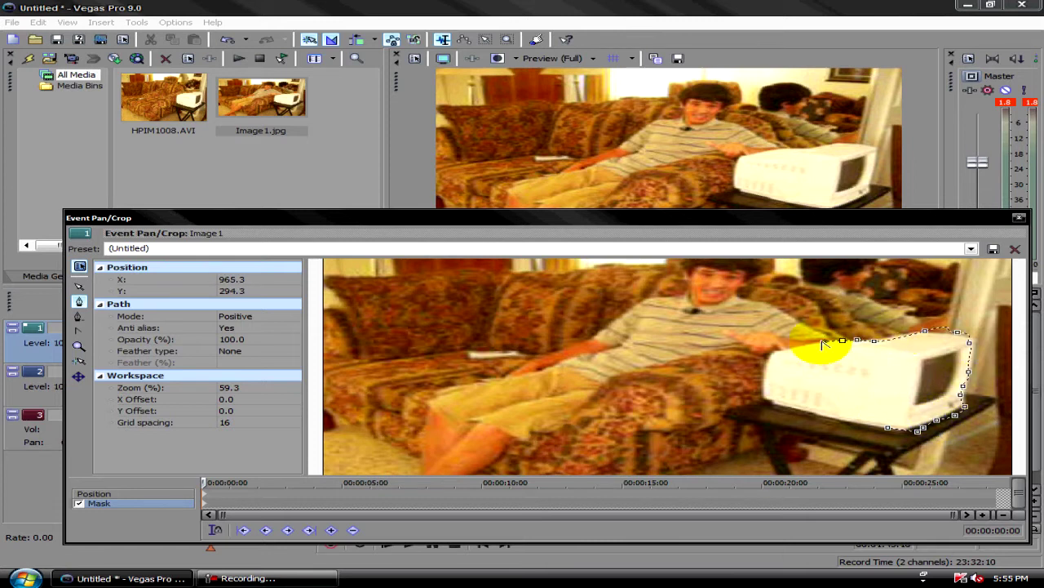
Continue the mask points down the TV's left edge and along its bottom, closing the outline.
click(799, 346)
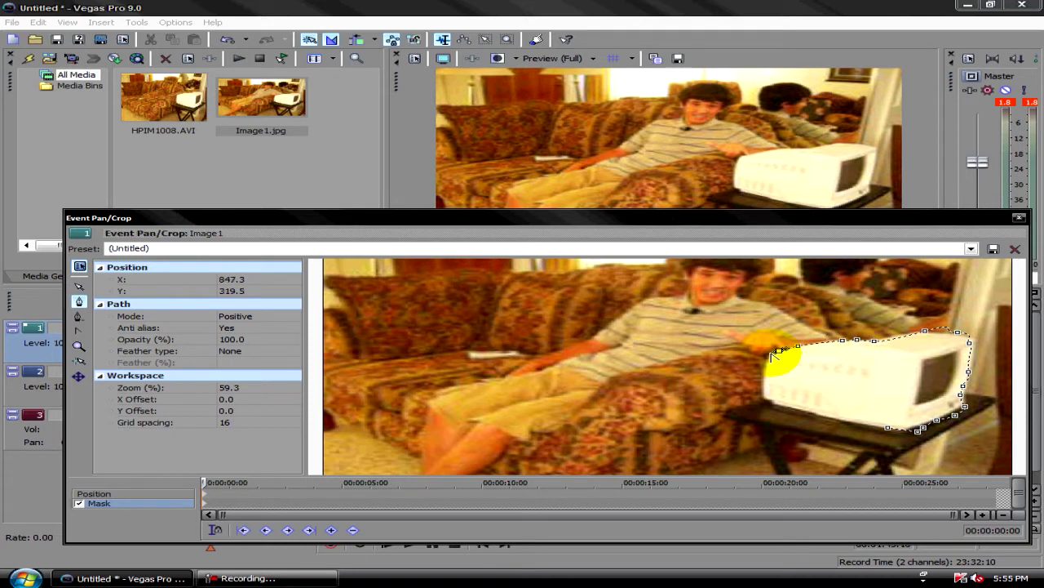
click(767, 355)
click(762, 380)
click(759, 390)
click(771, 400)
click(777, 404)
click(786, 407)
click(801, 415)
click(816, 416)
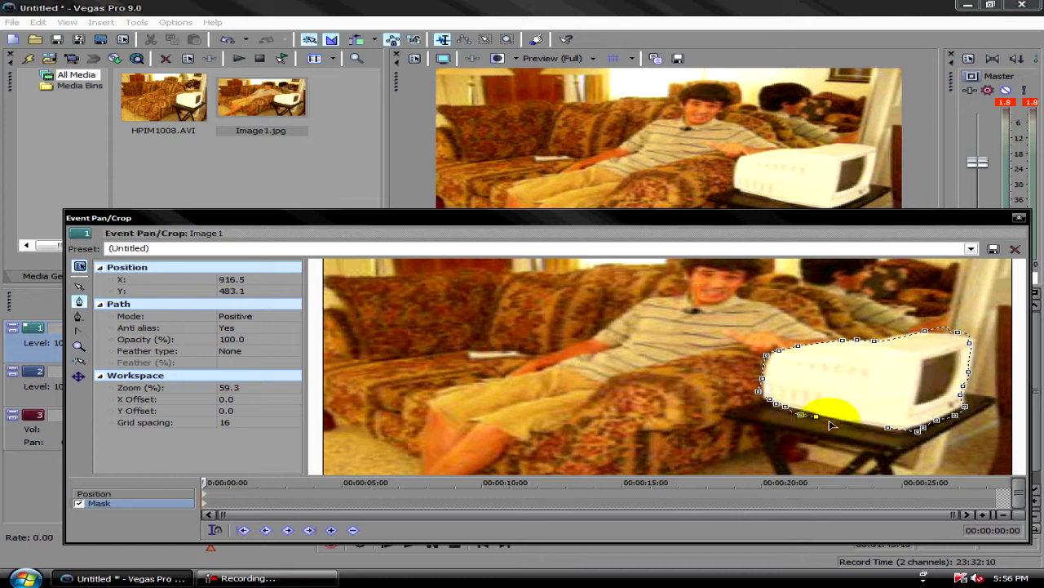
click(829, 419)
click(841, 423)
click(865, 425)
click(888, 428)
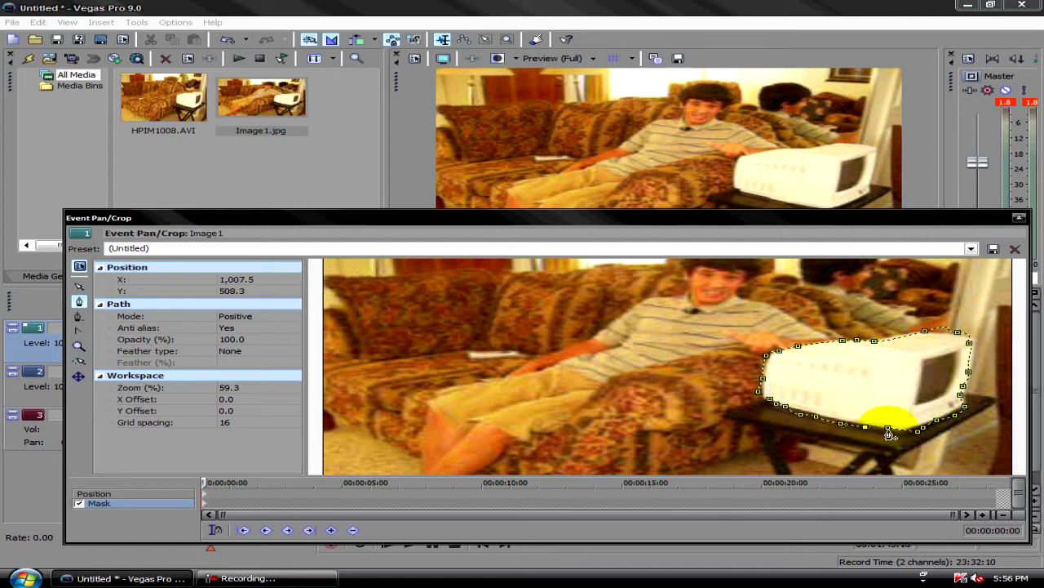
click(919, 427)
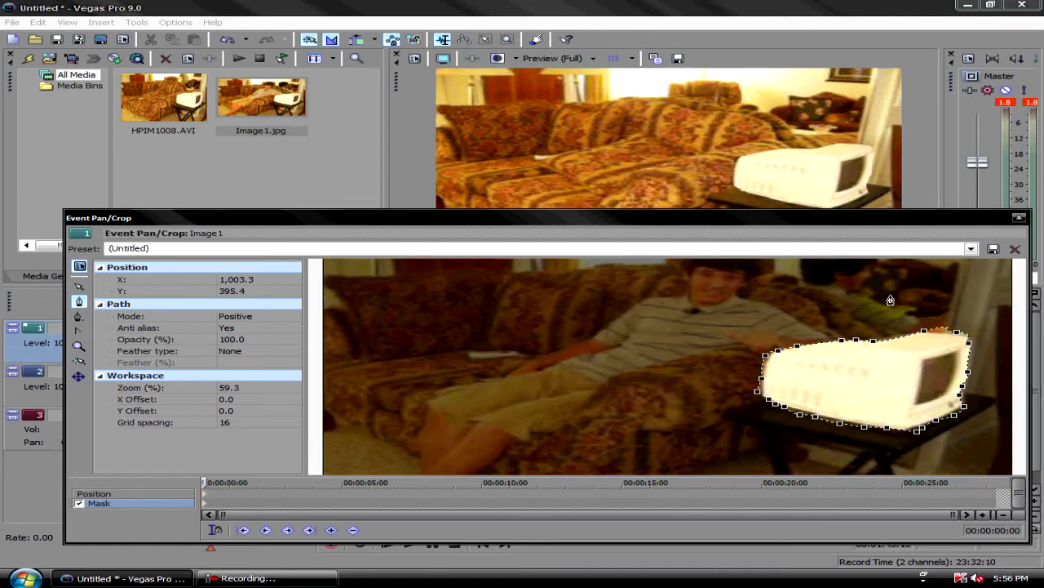
Select all of the mask's points.
mouse_move(944, 361)
mouse_down()
mouse_move(990, 362)
mouse_move(783, 361)
mouse_up()
click(750, 168)
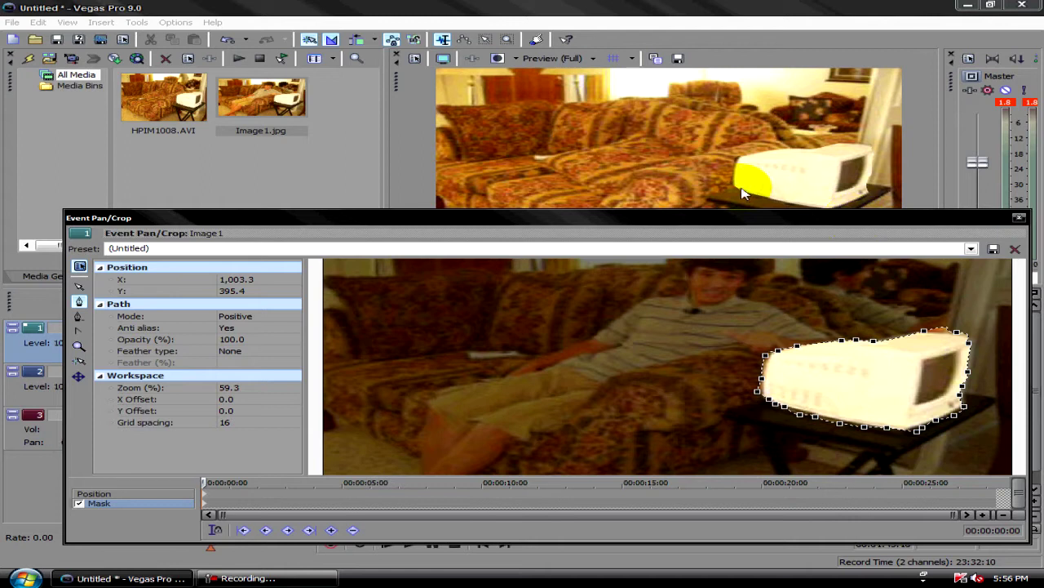
click(954, 376)
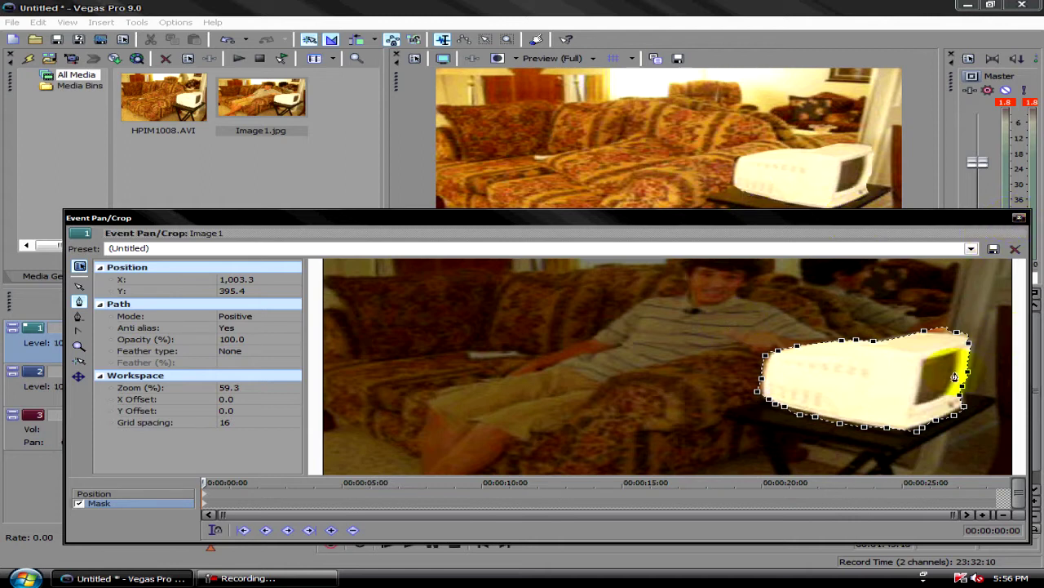
click(960, 336)
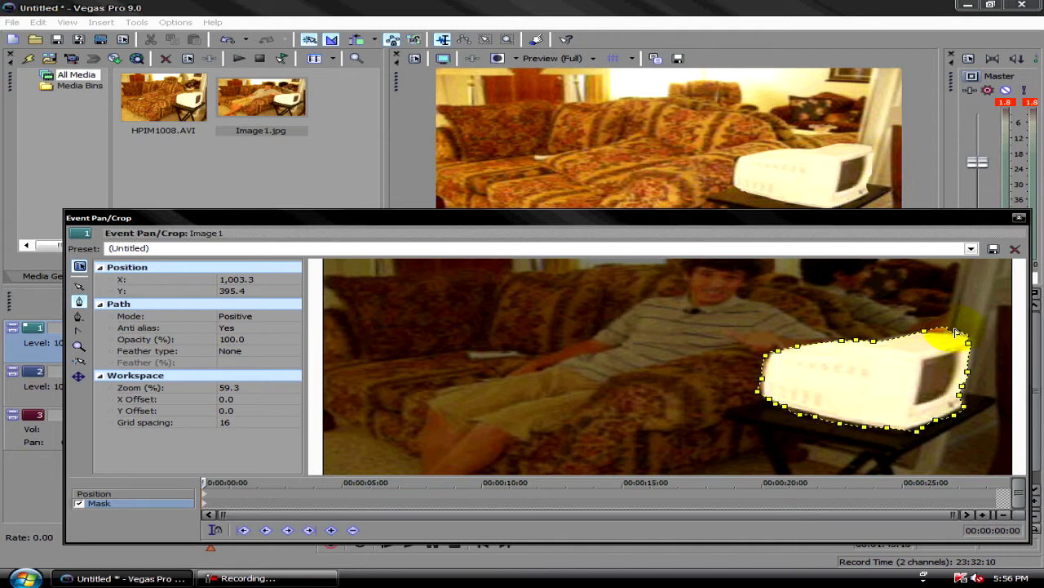
Deselect all mask points, drag the right-edge anchor outward over the TV, and close Pan/Crop.
right_click(960, 335)
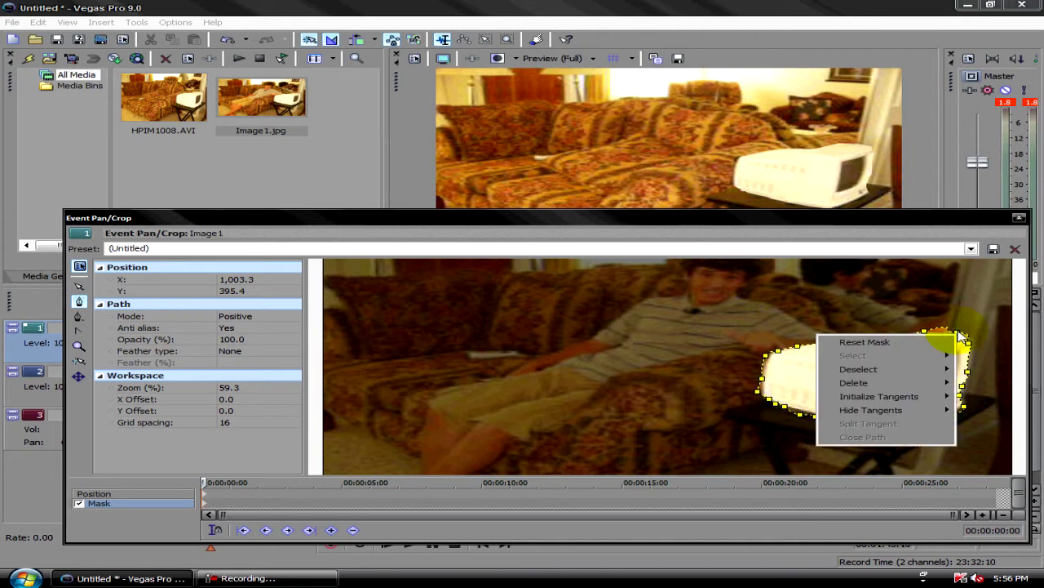
mouse_move(877, 370)
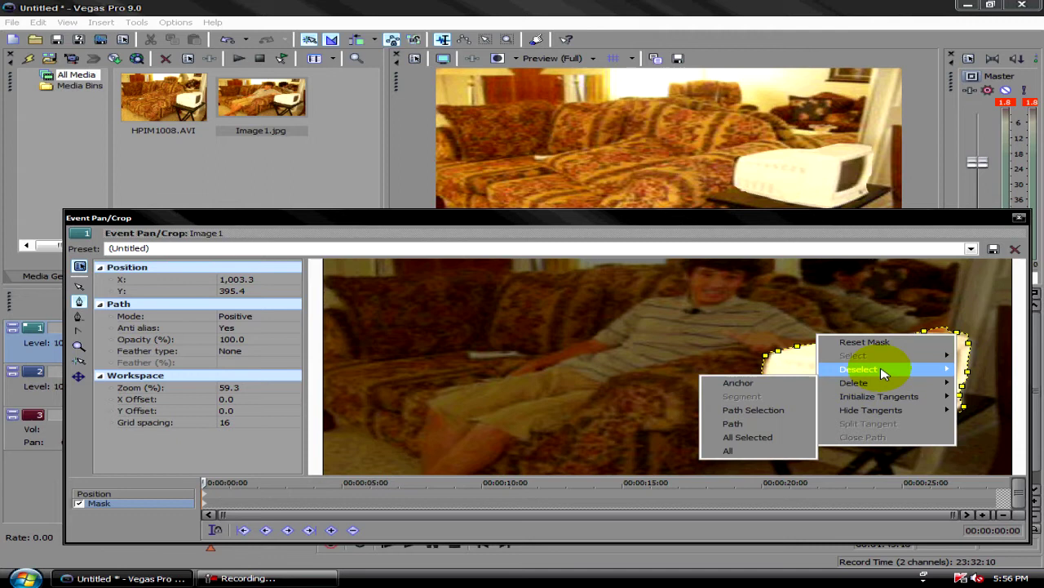
click(993, 413)
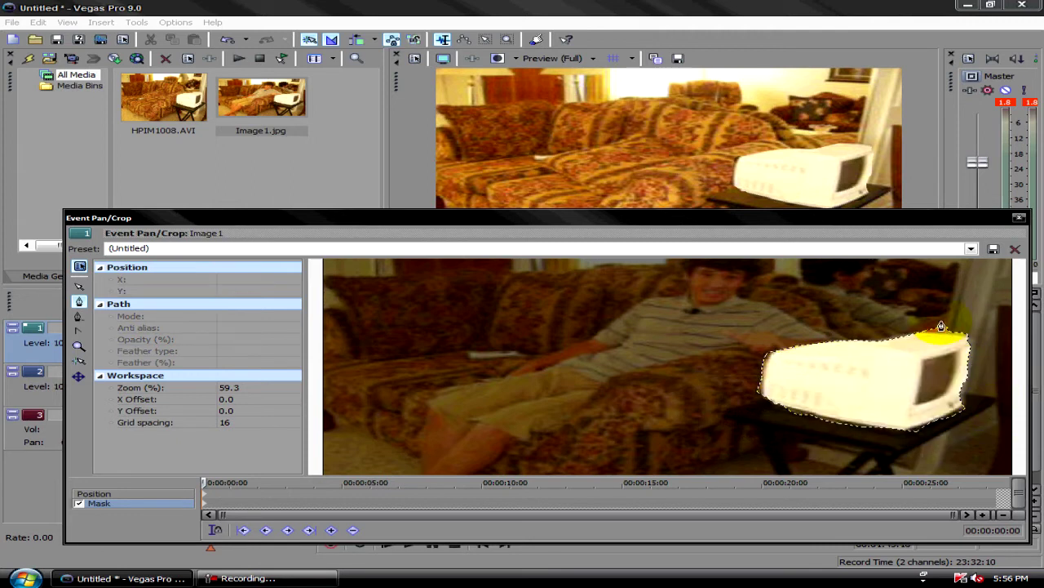
scroll(971, 394, up, 1)
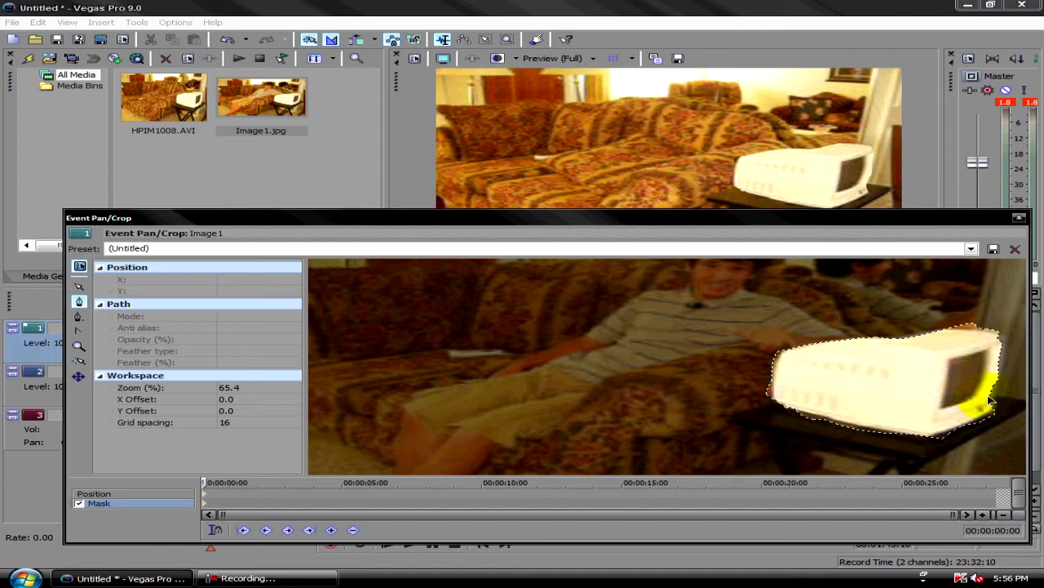
click(987, 395)
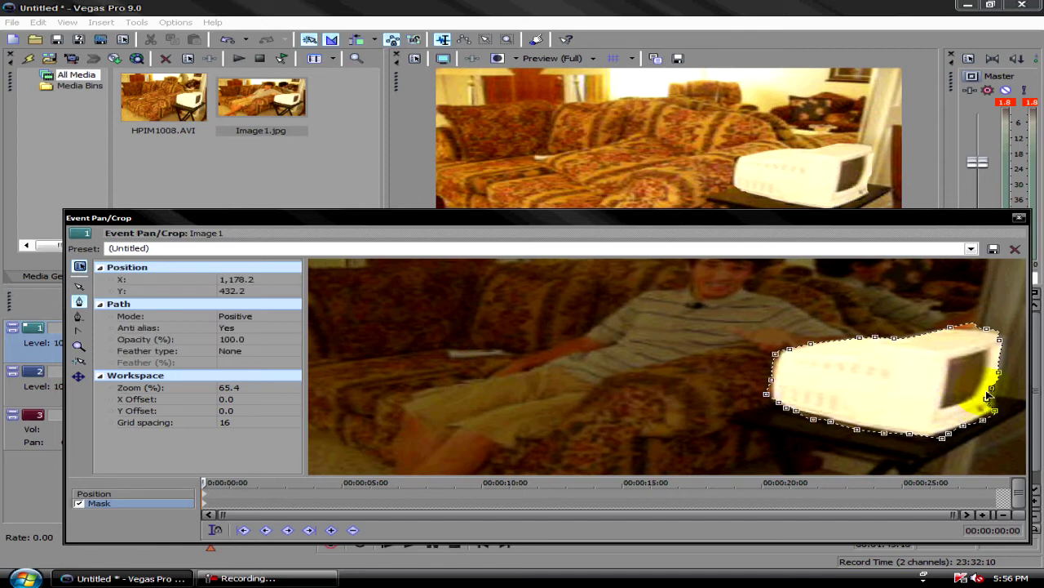
mouse_move(987, 396)
mouse_down()
mouse_move(1003, 392)
mouse_move(997, 403)
mouse_up()
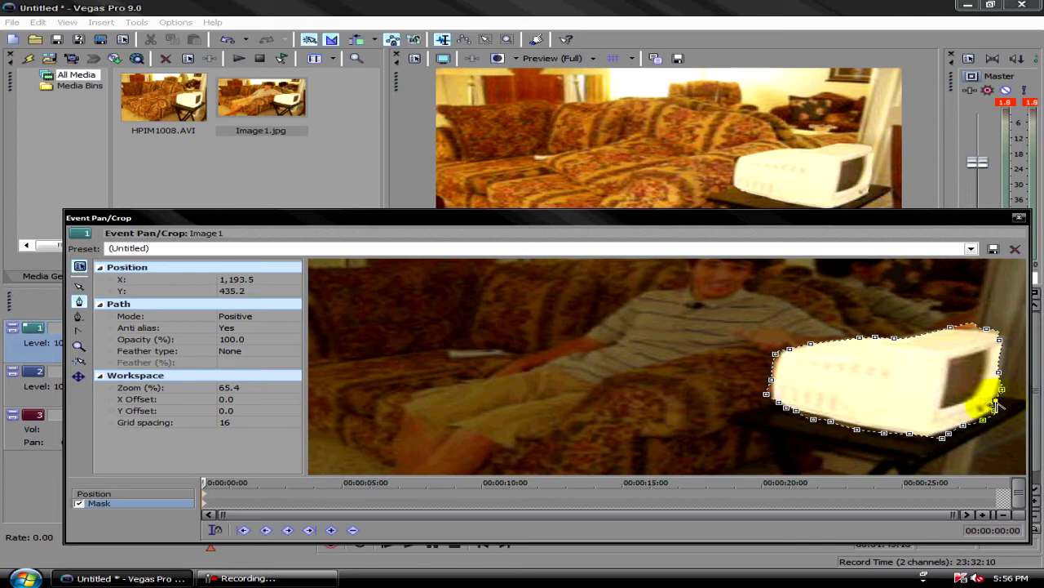
click(1019, 218)
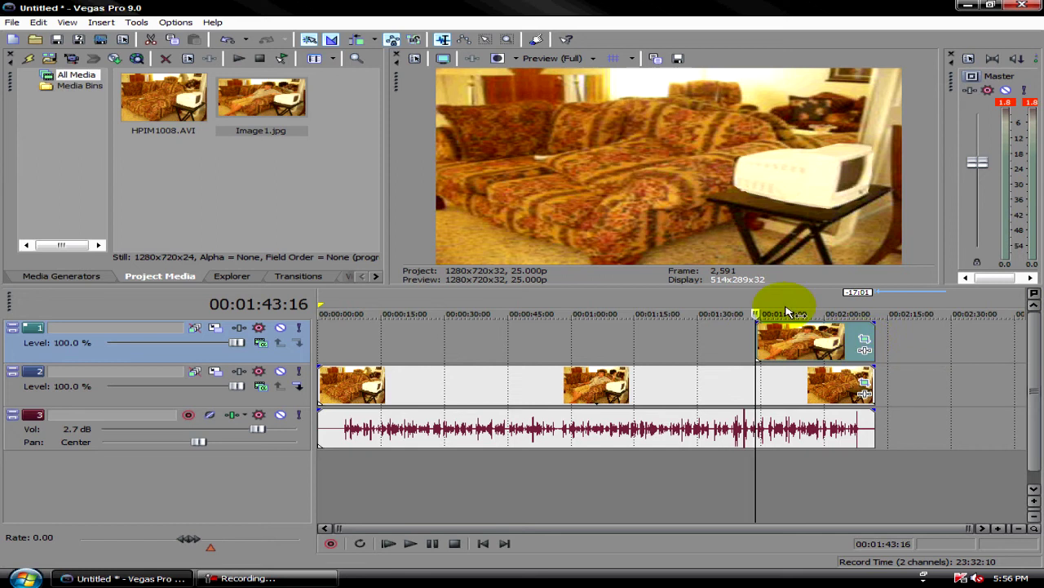
Add a Pan/Crop keyframe at 00:00:14:03 with Y Center 634 so the TV rises.
click(863, 343)
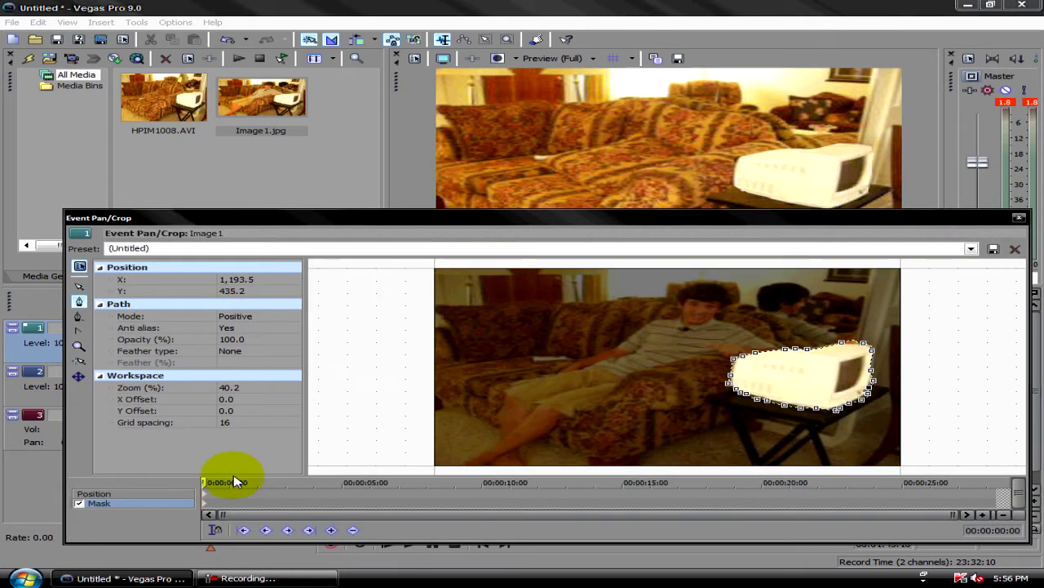
click(133, 493)
drag(222, 487, 201, 483)
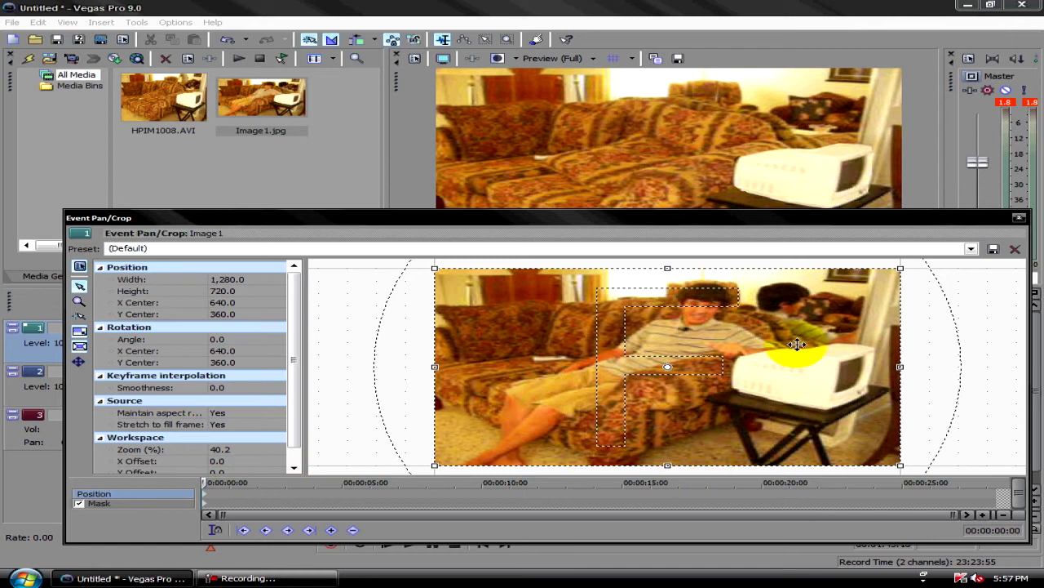
drag(206, 483, 333, 483)
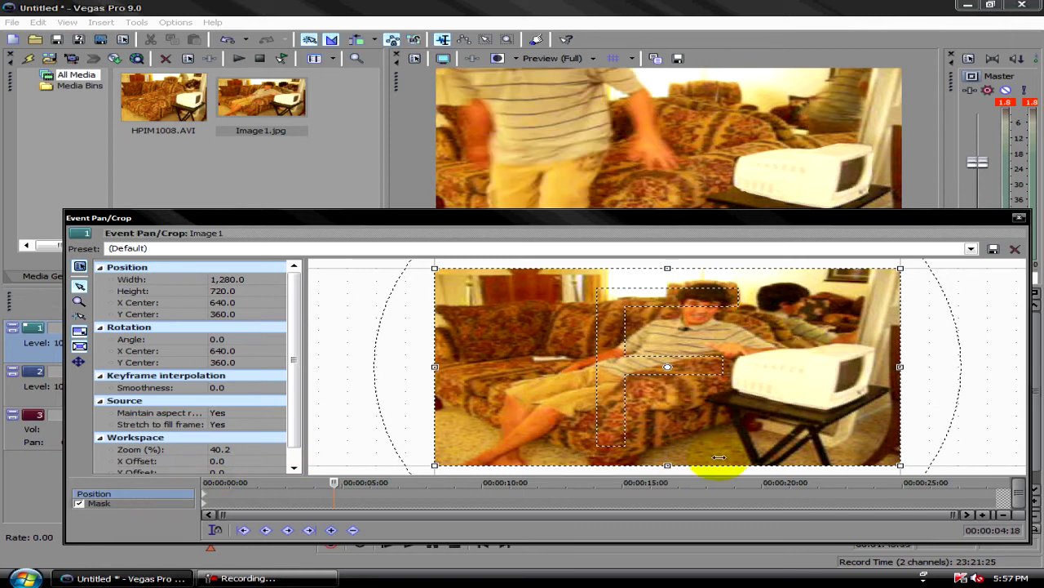
drag(718, 457, 650, 477)
click(610, 475)
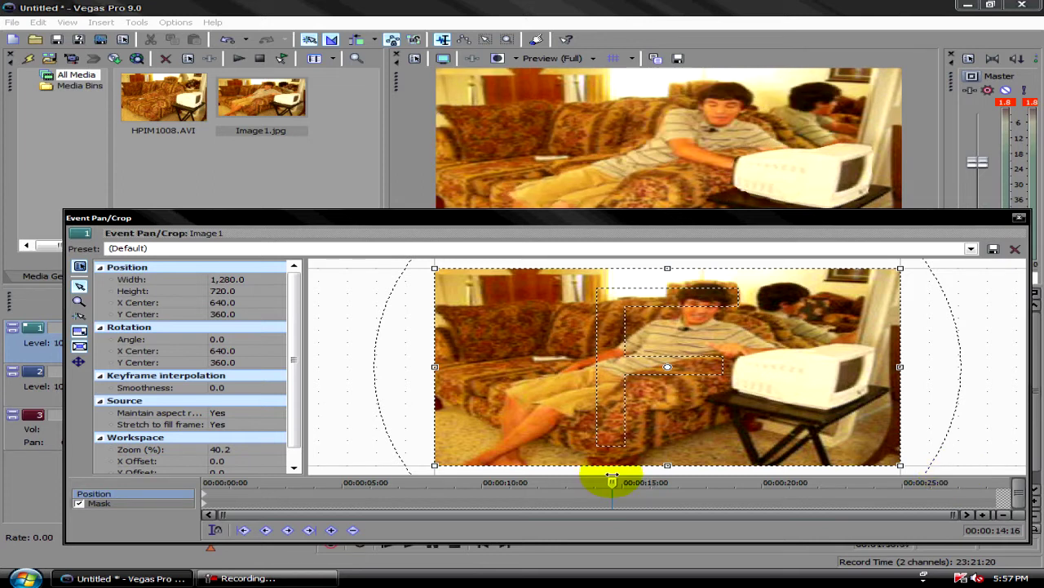
drag(612, 475, 597, 477)
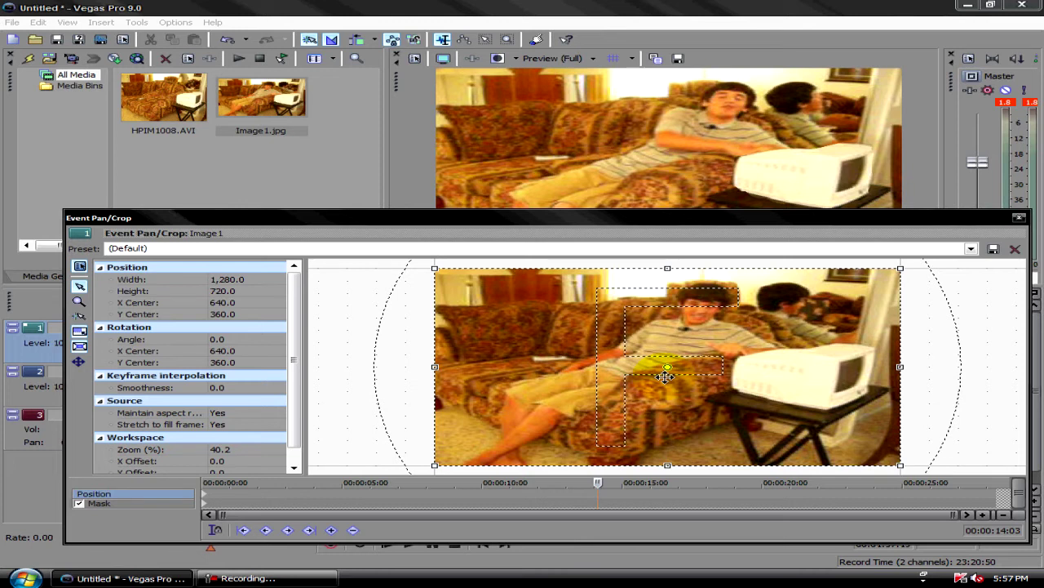
drag(667, 376, 665, 375)
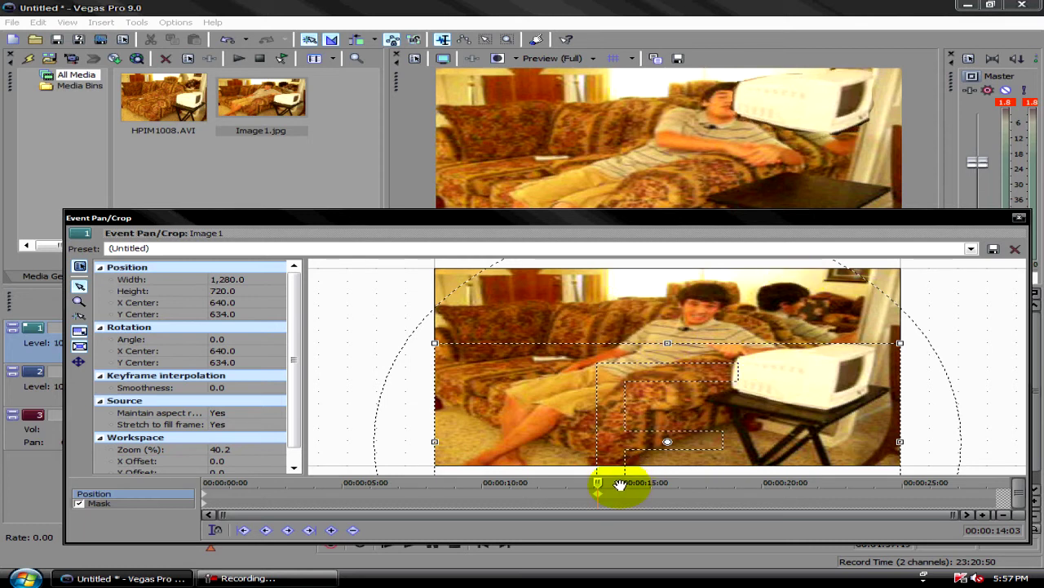
Add a keyframe at 00:00:27:19 with Y Center 347.5, returning the TV to the table.
drag(598, 482, 1004, 480)
drag(677, 395, 676, 319)
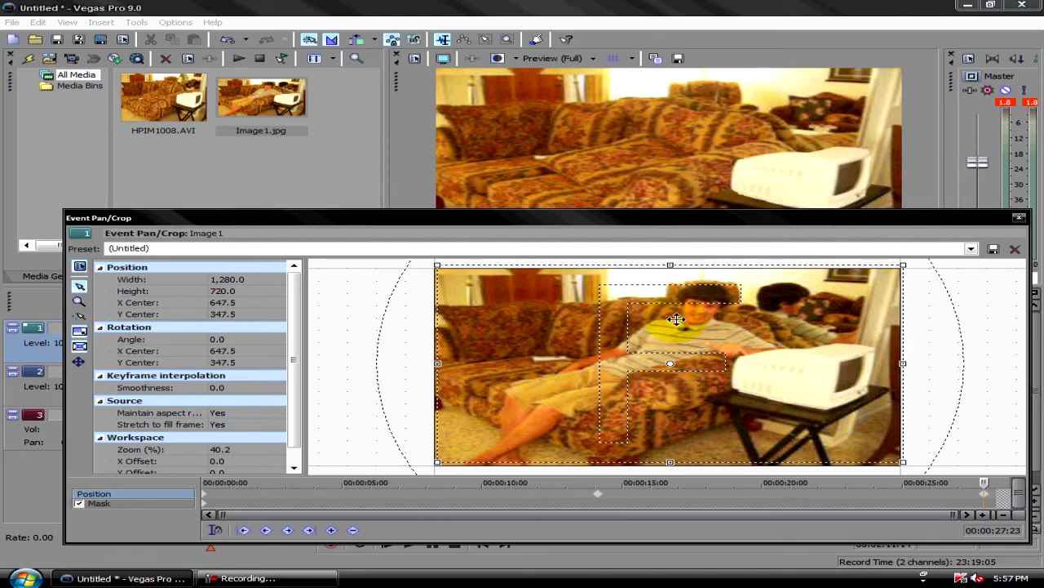
click(1019, 217)
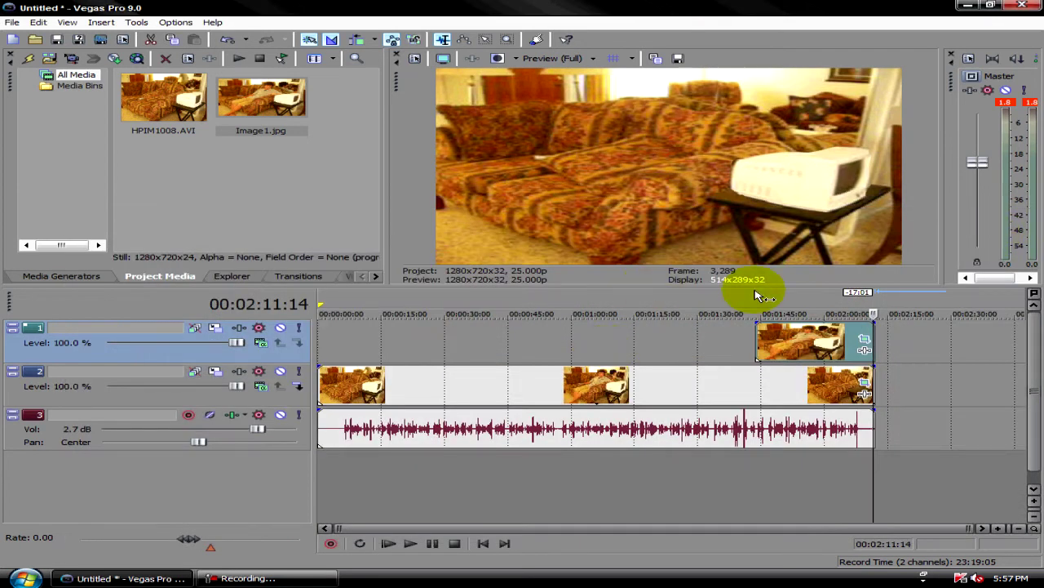
Mute the audio track and play back from 1:43:16 to preview the levitation.
click(755, 311)
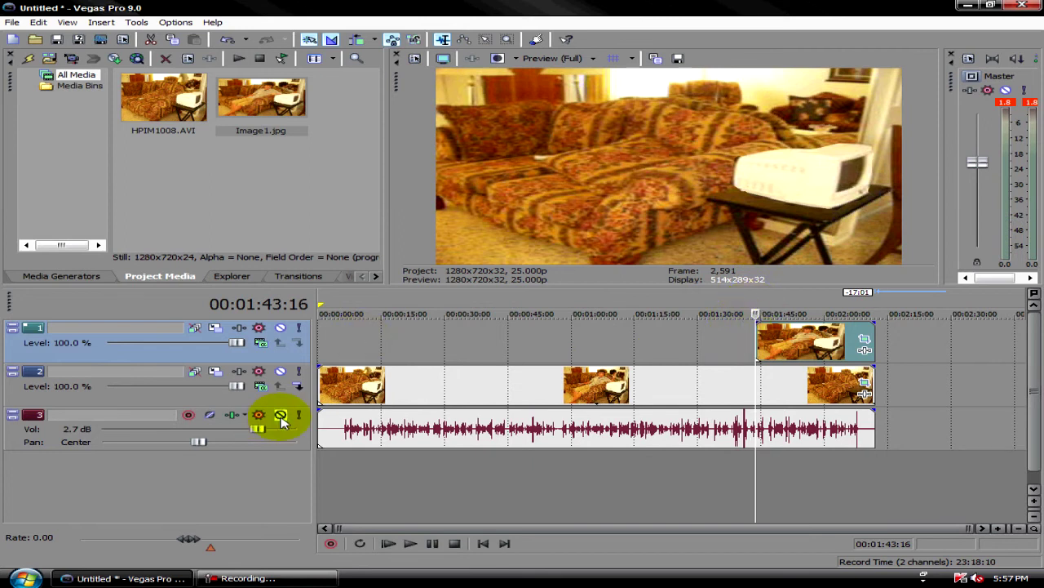
click(280, 415)
key(space)
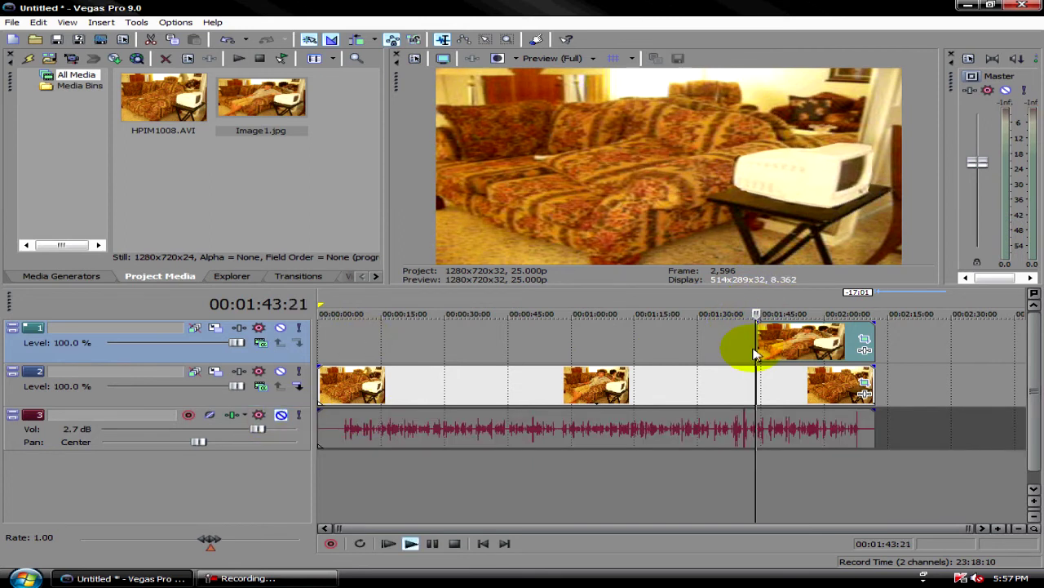
click(827, 301)
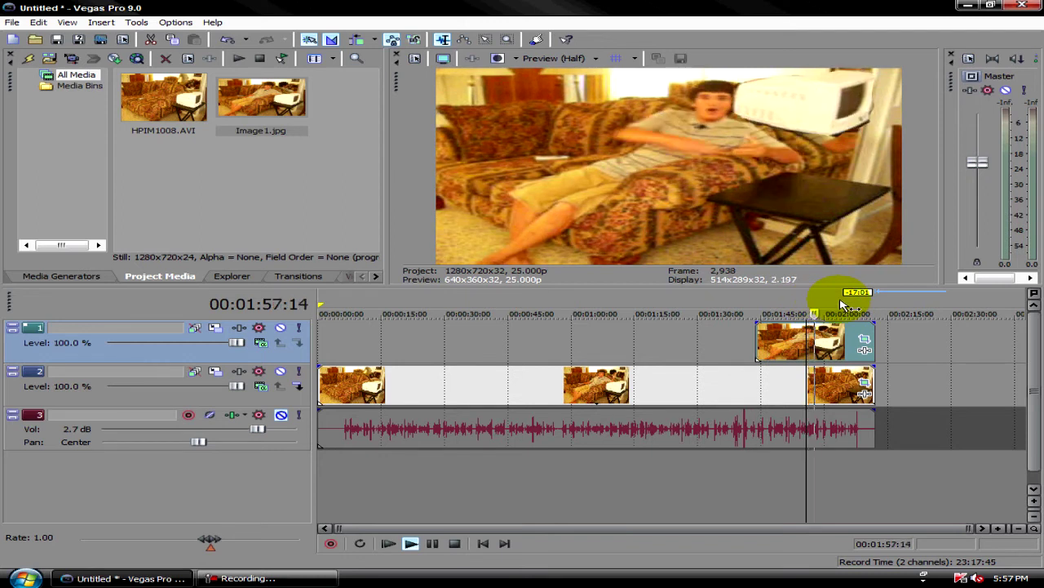
key(Return)
Reopen Image1's Pan/Crop in Mask mode and zoom in on the TV.
click(866, 346)
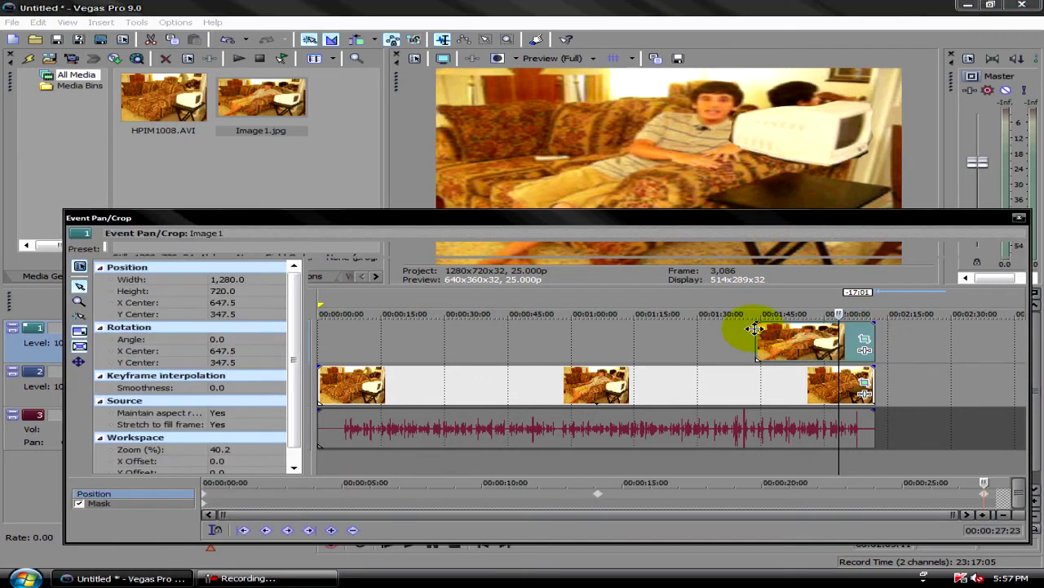
click(80, 502)
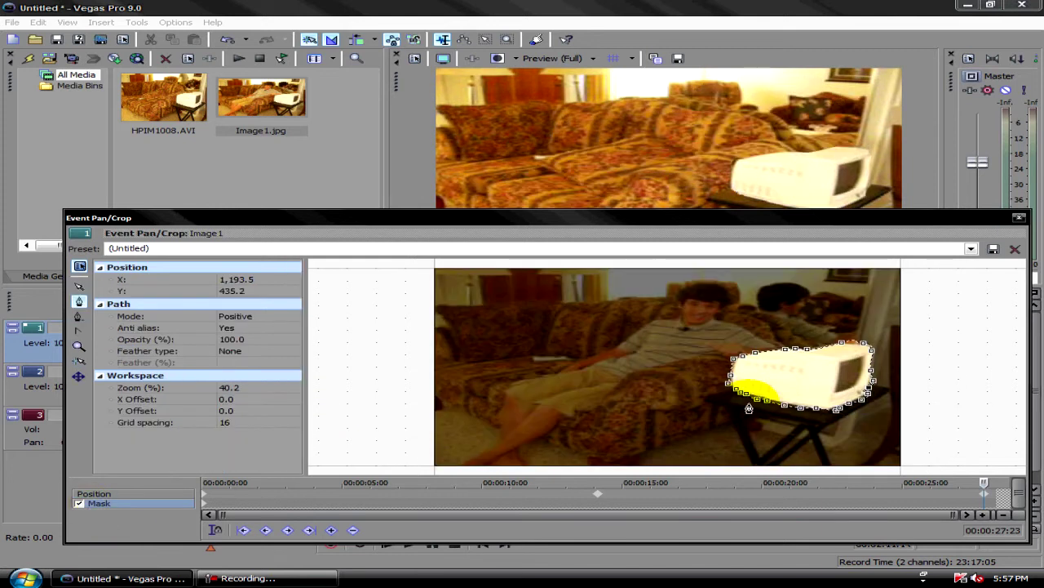
scroll(755, 392, up, 5)
scroll(829, 368, up, 1)
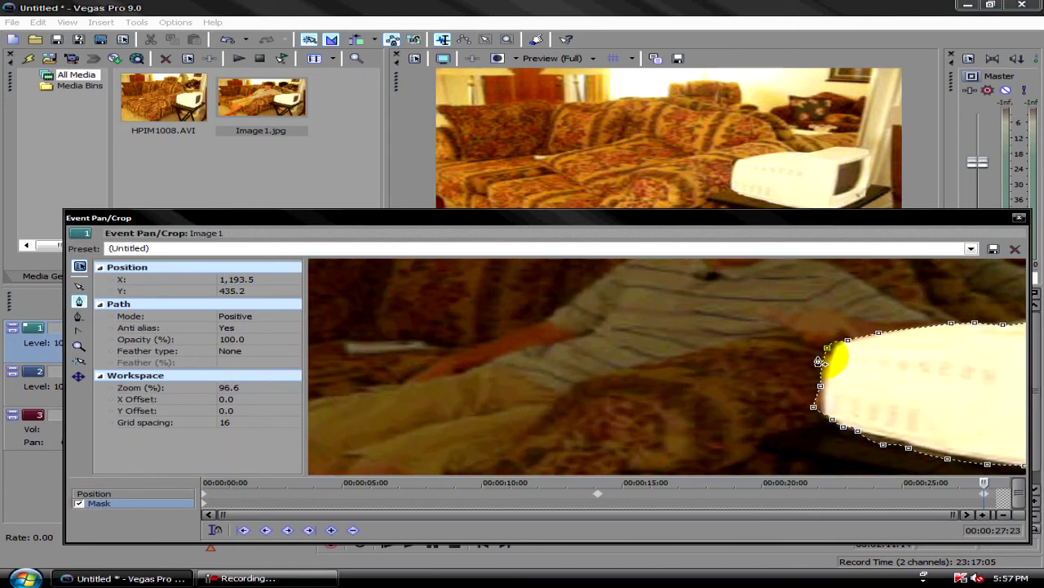
Drag the mask's left and lower-edge points to follow the TV's bottom.
drag(814, 398, 822, 407)
click(885, 445)
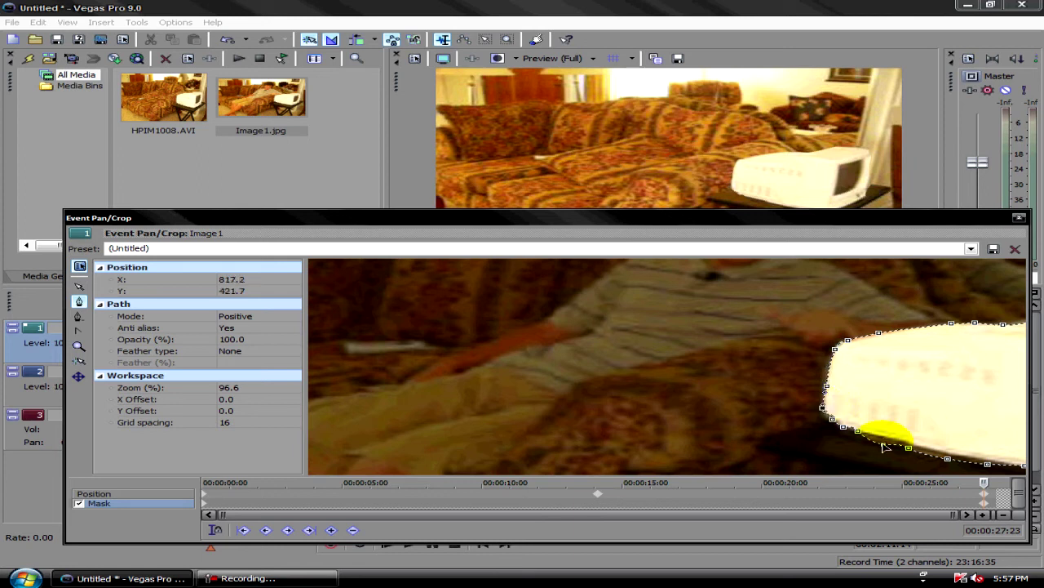
drag(885, 445, 914, 454)
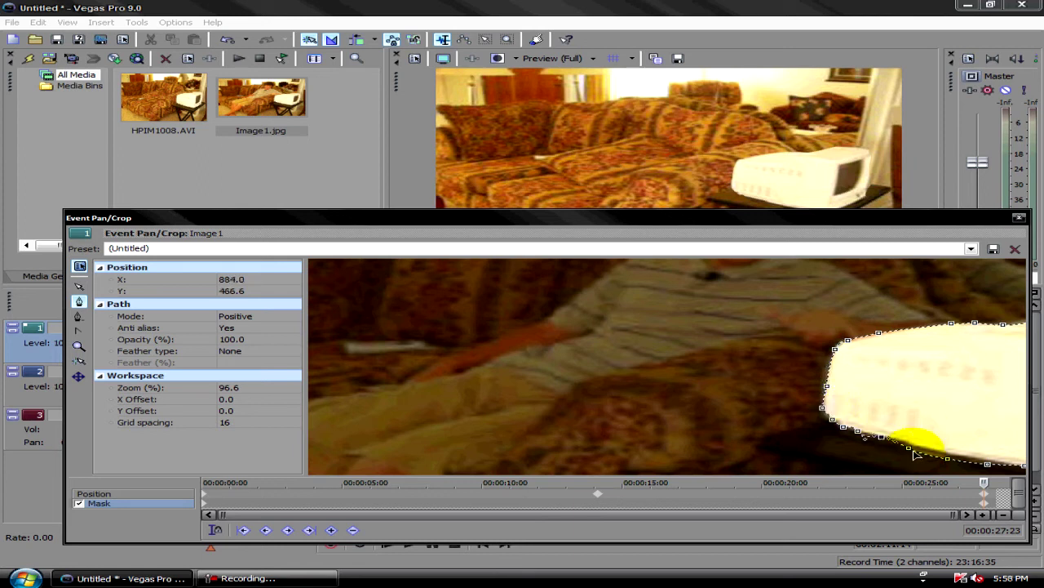
click(910, 451)
drag(910, 450, 914, 445)
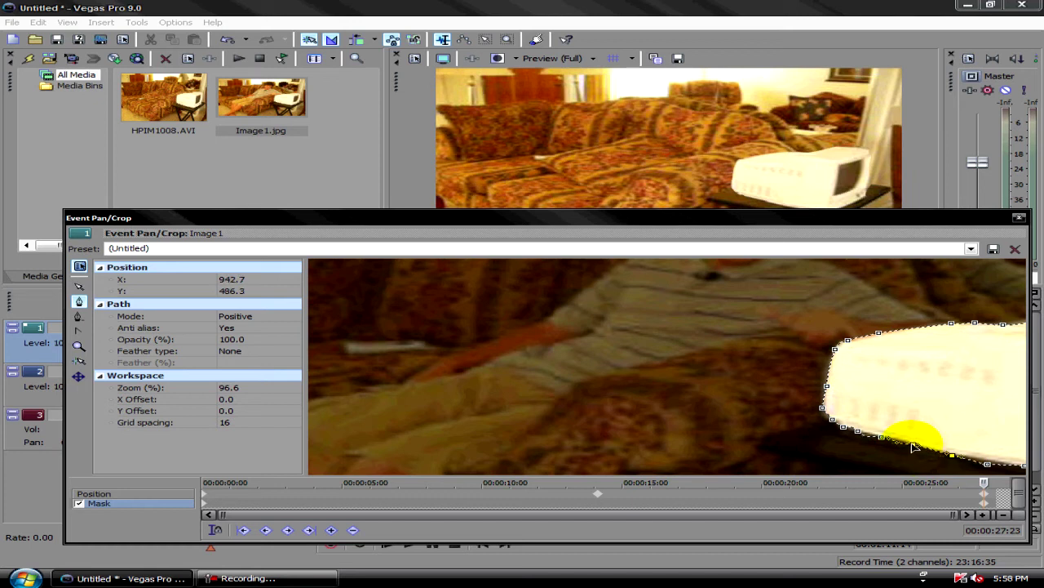
click(953, 455)
Select the top and left mask points and pull the lower-left point into place.
click(949, 320)
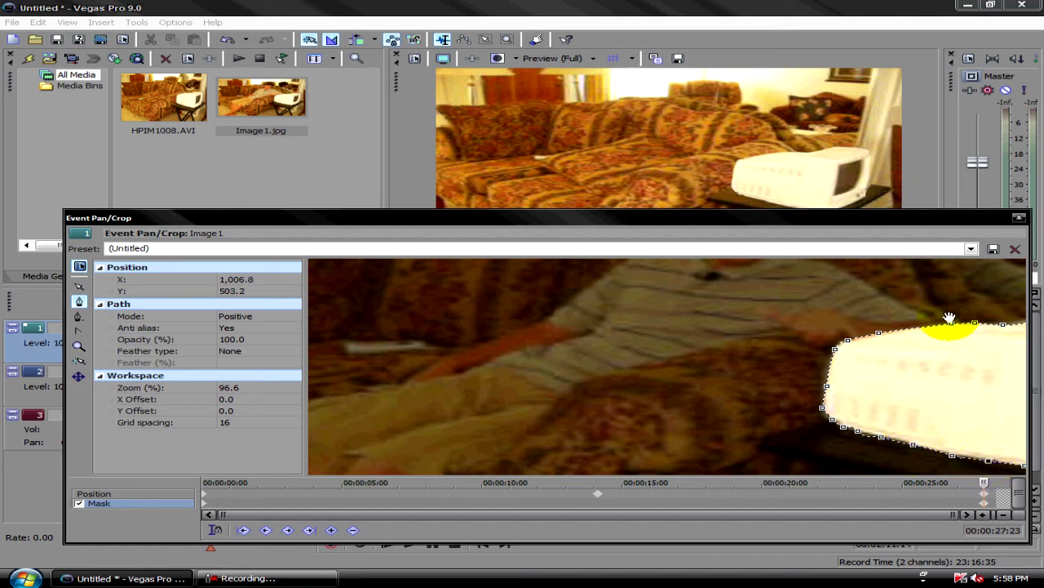
click(877, 336)
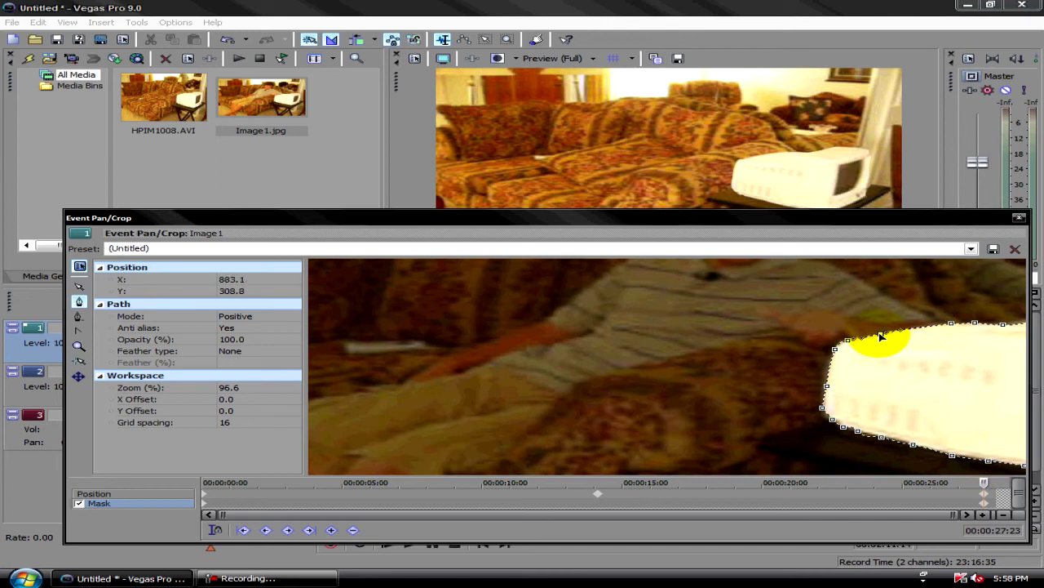
scroll(897, 409, down, 1)
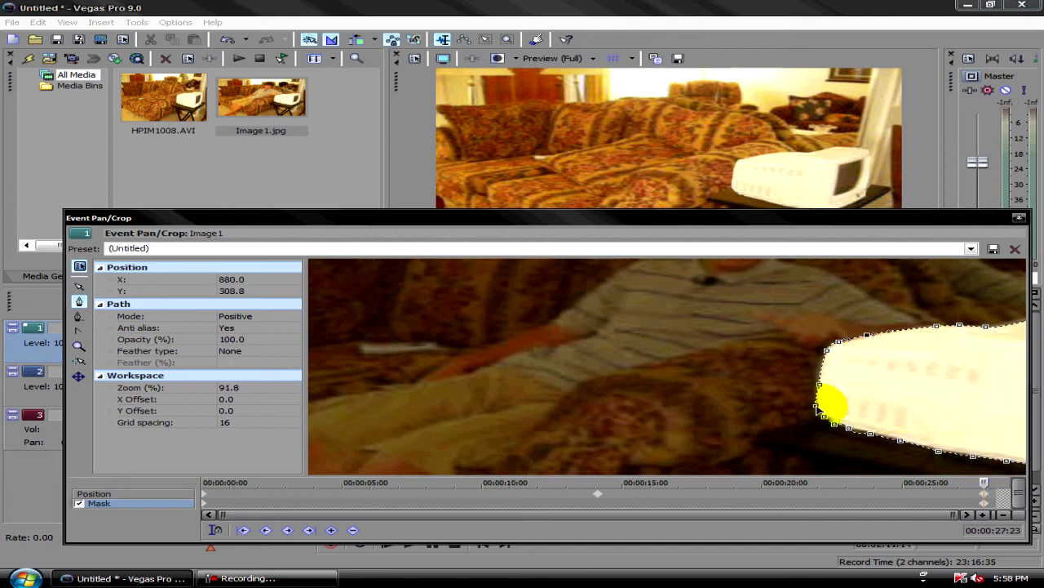
click(815, 405)
scroll(816, 405, up, 3)
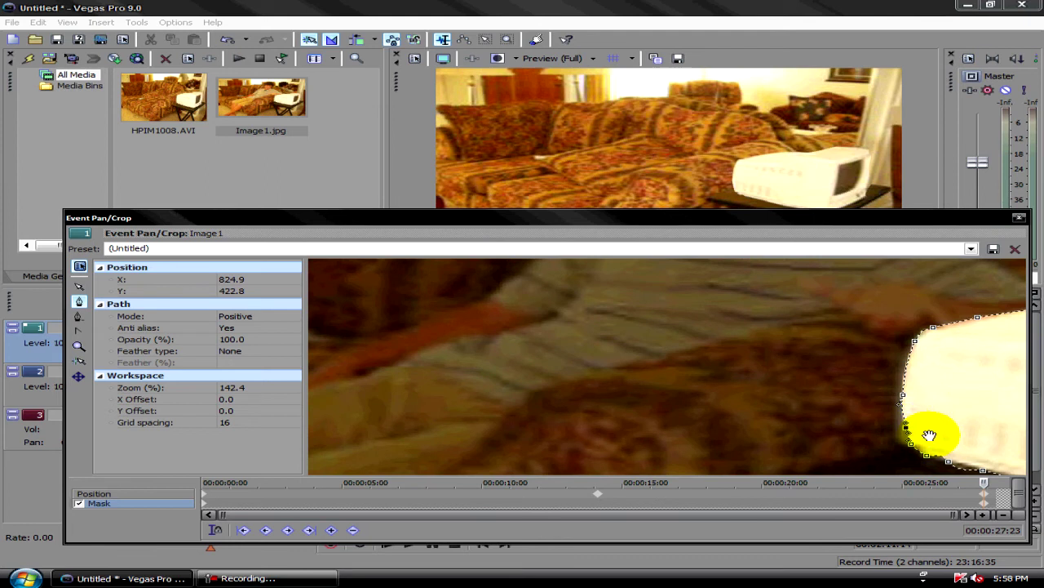
drag(908, 429, 913, 454)
scroll(911, 446, down, 2)
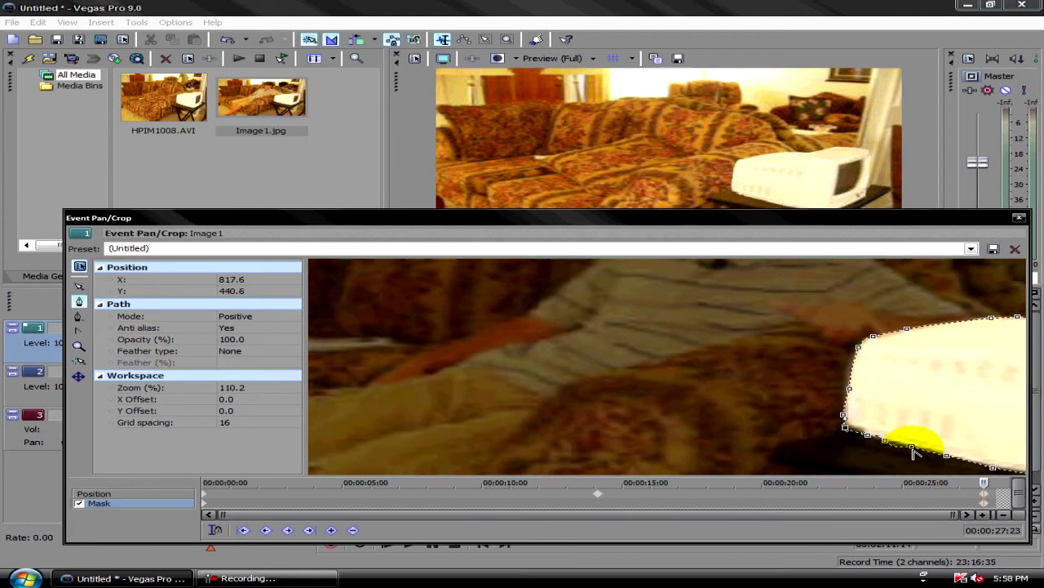
scroll(776, 345, down, 4)
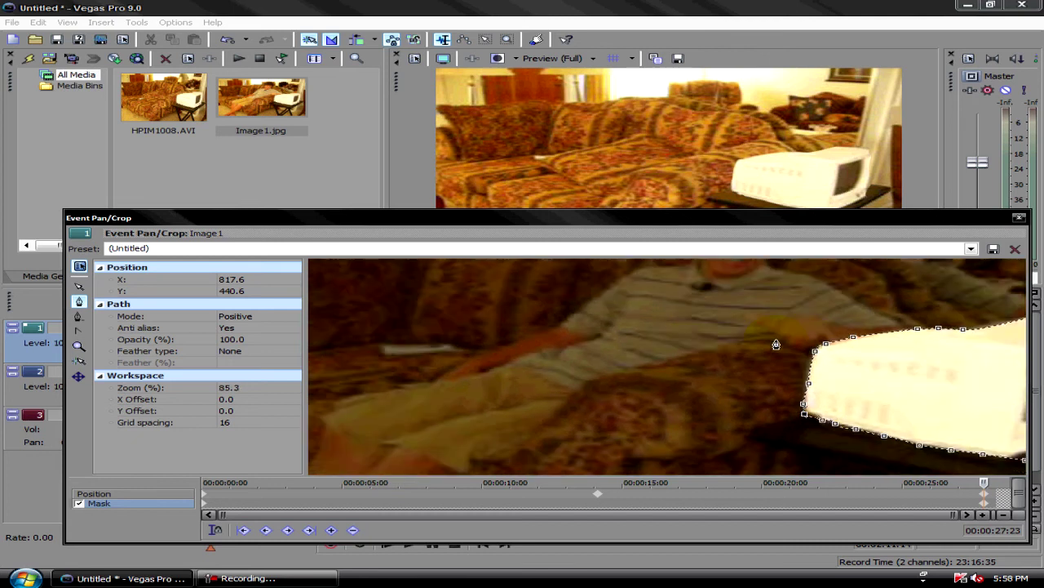